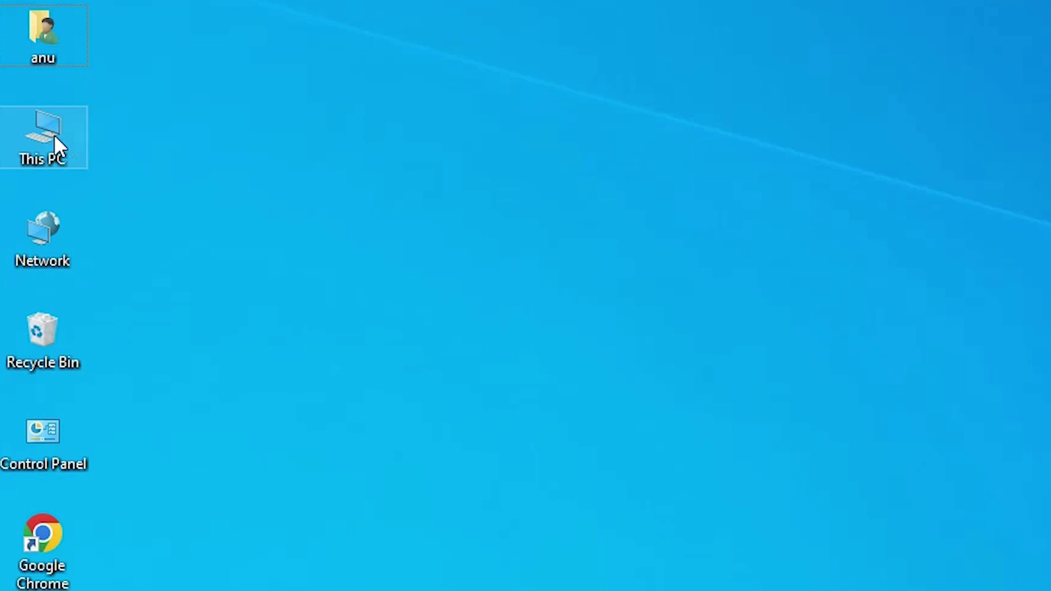
# View this PC's system specifications from This PC, then close them.
pyautogui.rightClick(40, 139)
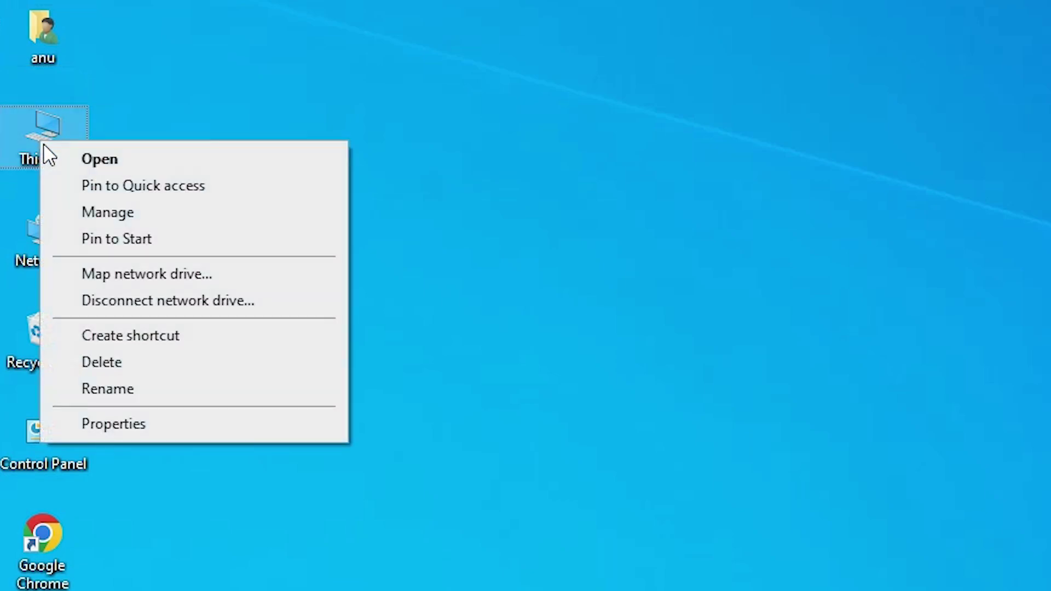
pyautogui.click(174, 422)
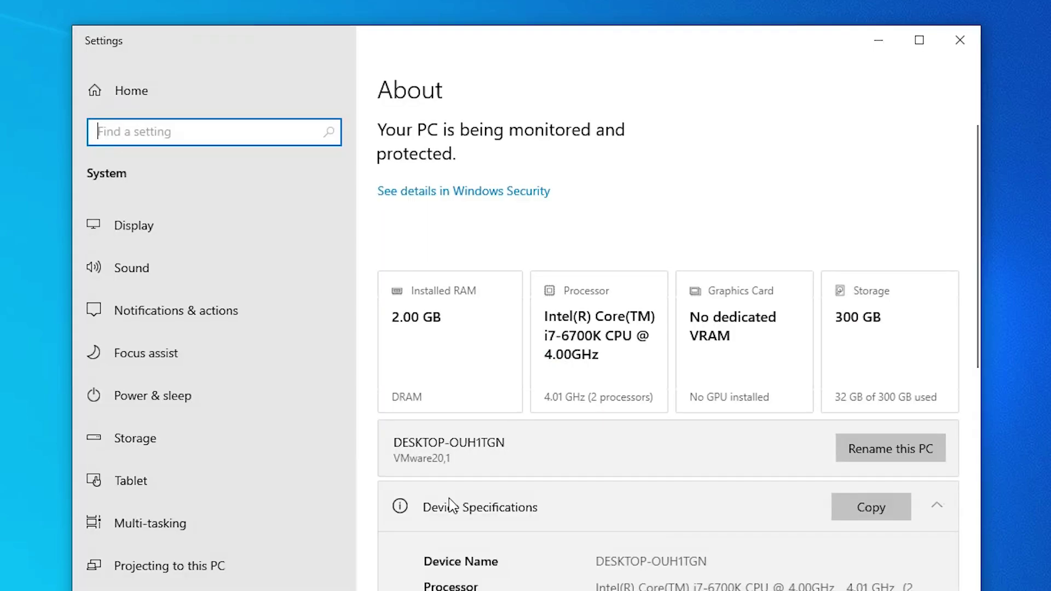
pyautogui.scroll(-5, 458, 506)
pyautogui.scroll(-5, 457, 505)
pyautogui.scroll(-2, 458, 505)
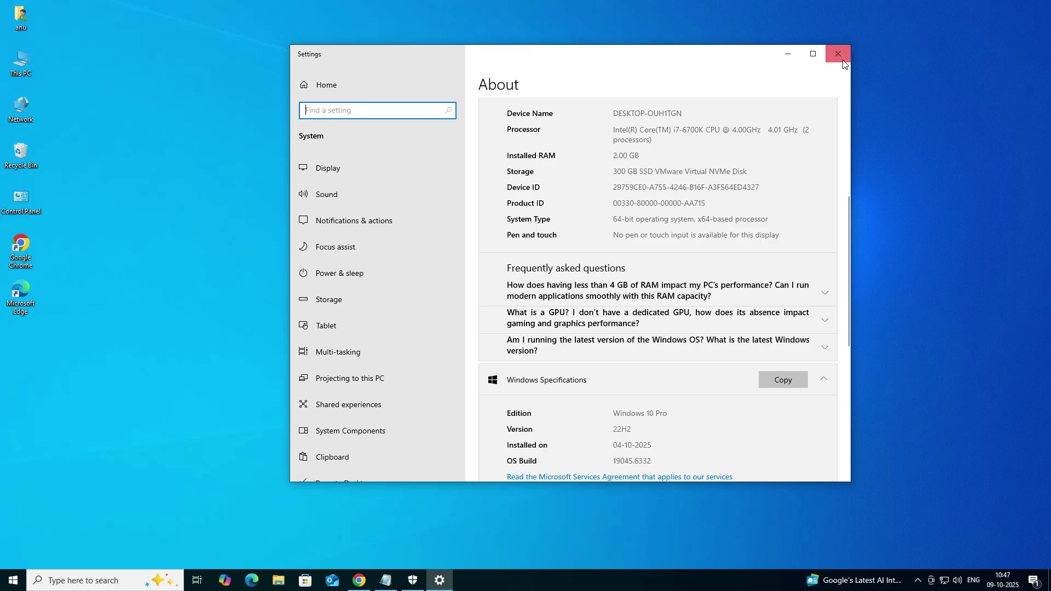
pyautogui.click(839, 55)
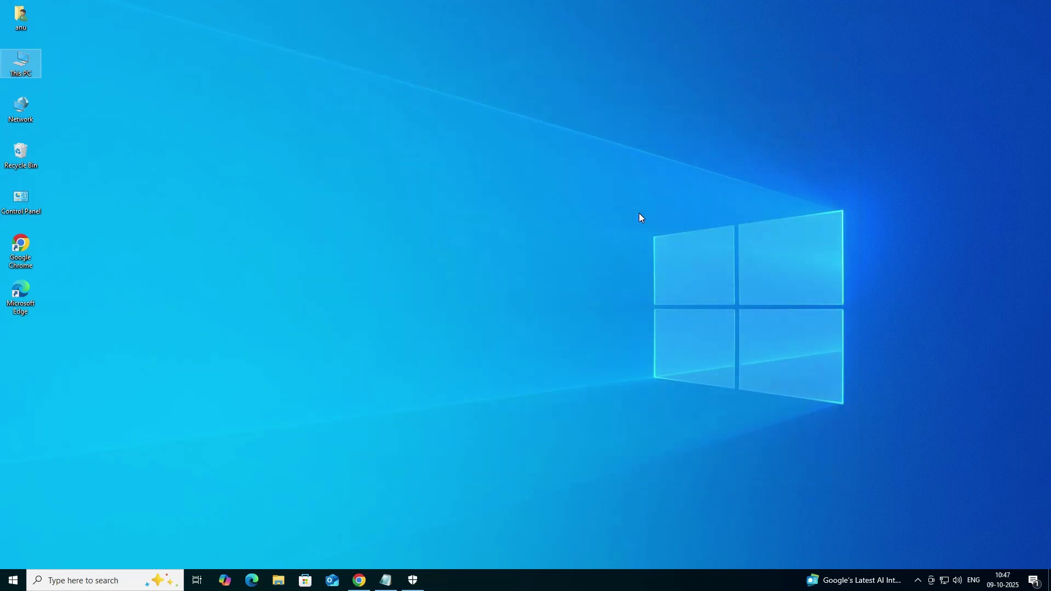
# Rerun the HP printer driver search and open the official HP result in a new tab.
pyautogui.click(359, 581)
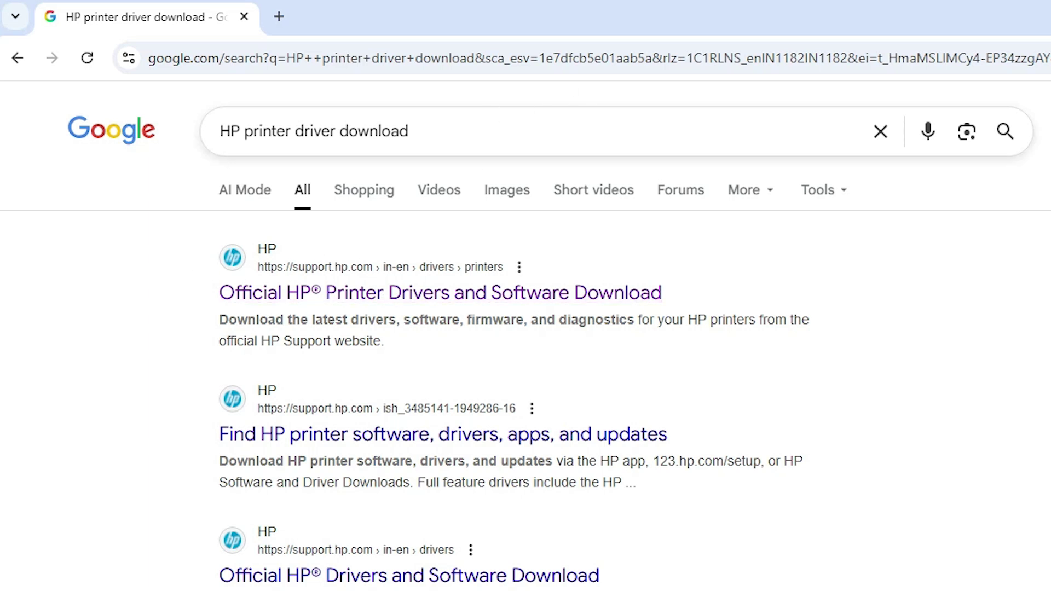
pyautogui.click(484, 130)
pyautogui.press('Return')
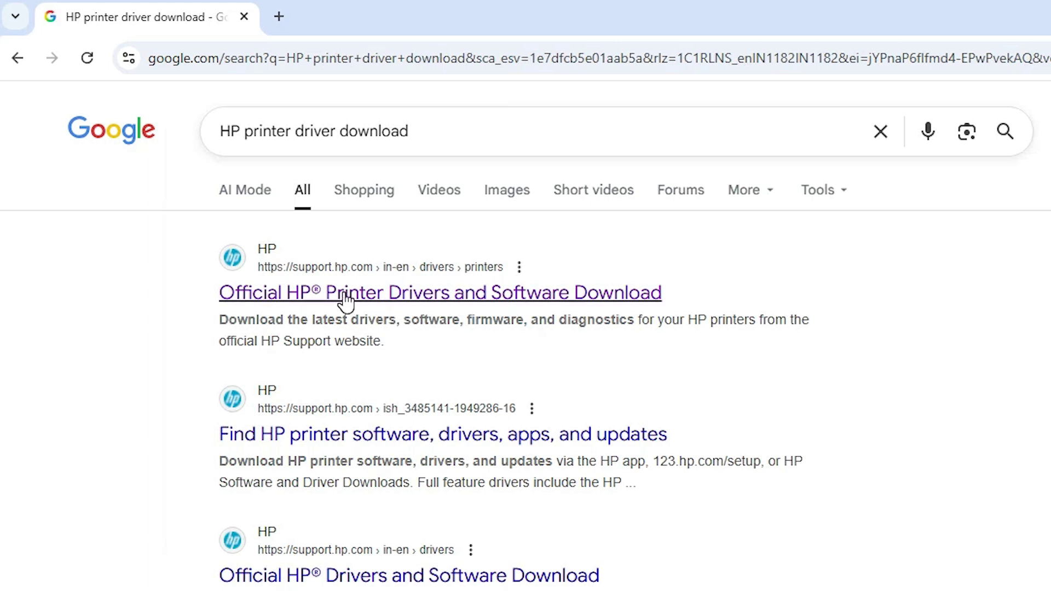
pyautogui.rightClick(344, 300)
pyautogui.click(411, 317)
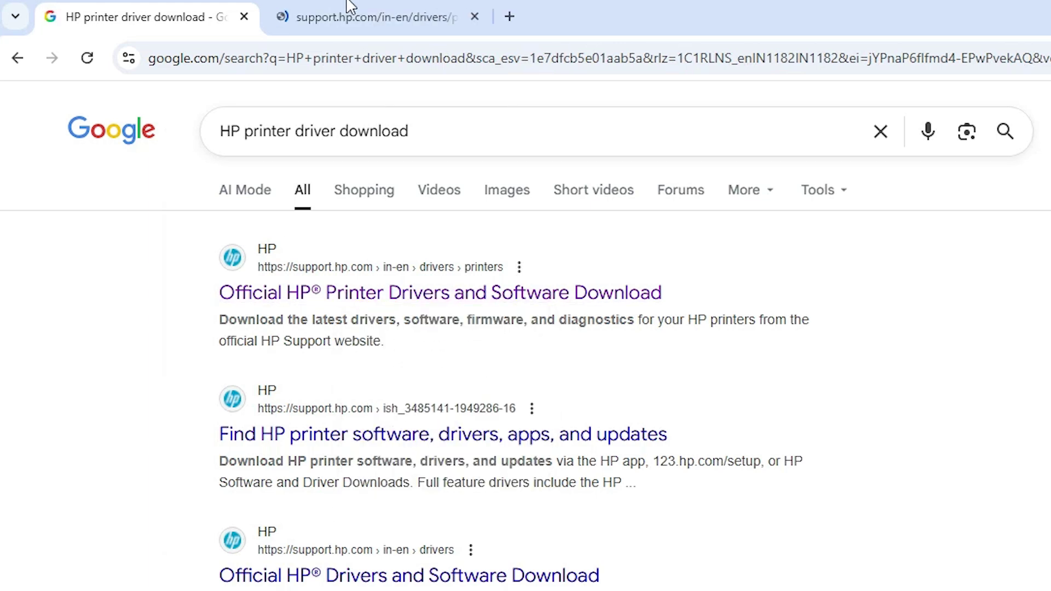
pyautogui.click(373, 16)
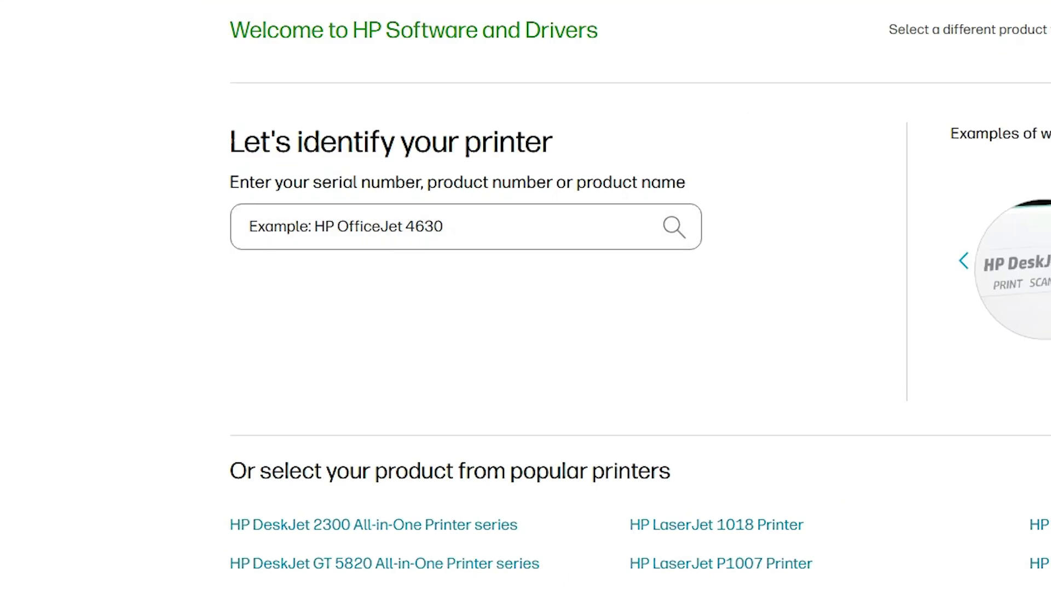
# Search HP Support for 'Samsung SCX-4623FN Laser Multifunction Printer' and pick that suggestion.
pyautogui.click(466, 226)
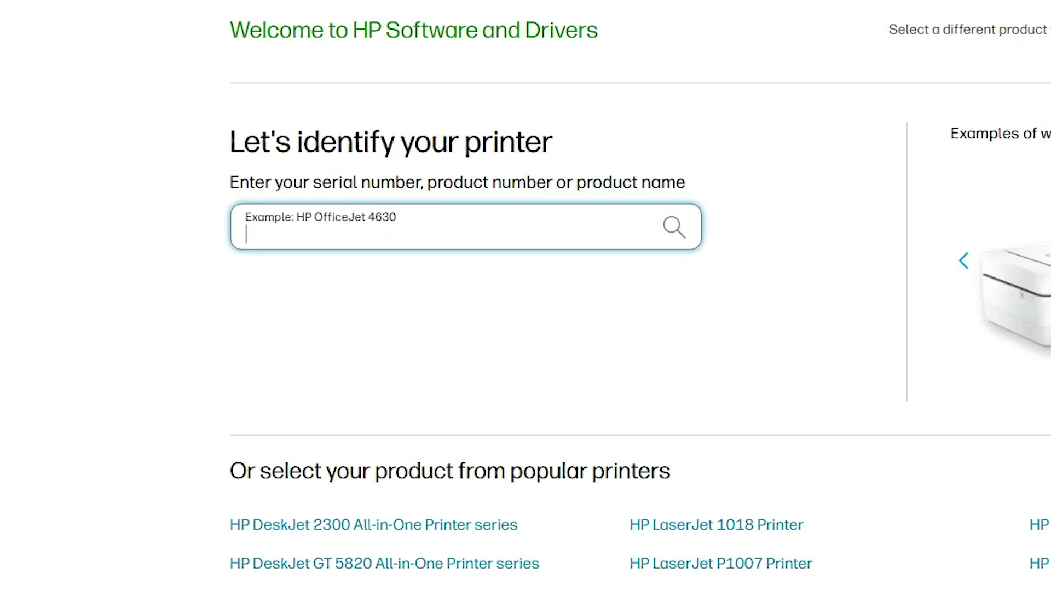
pyautogui.write('Samsung SCX-4623FN Laser Multifunction Printer')
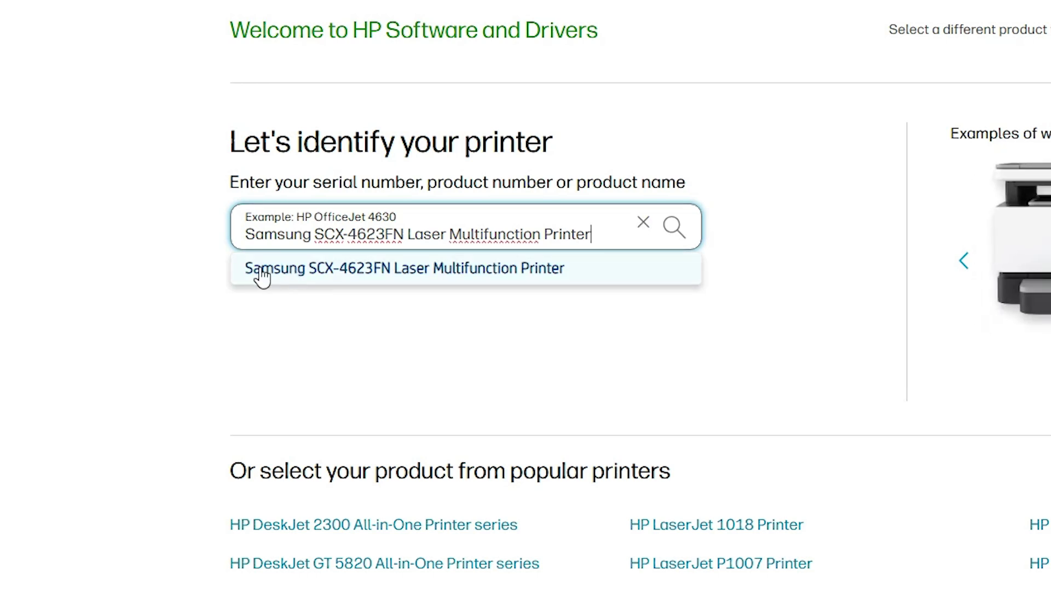
pyautogui.click(338, 279)
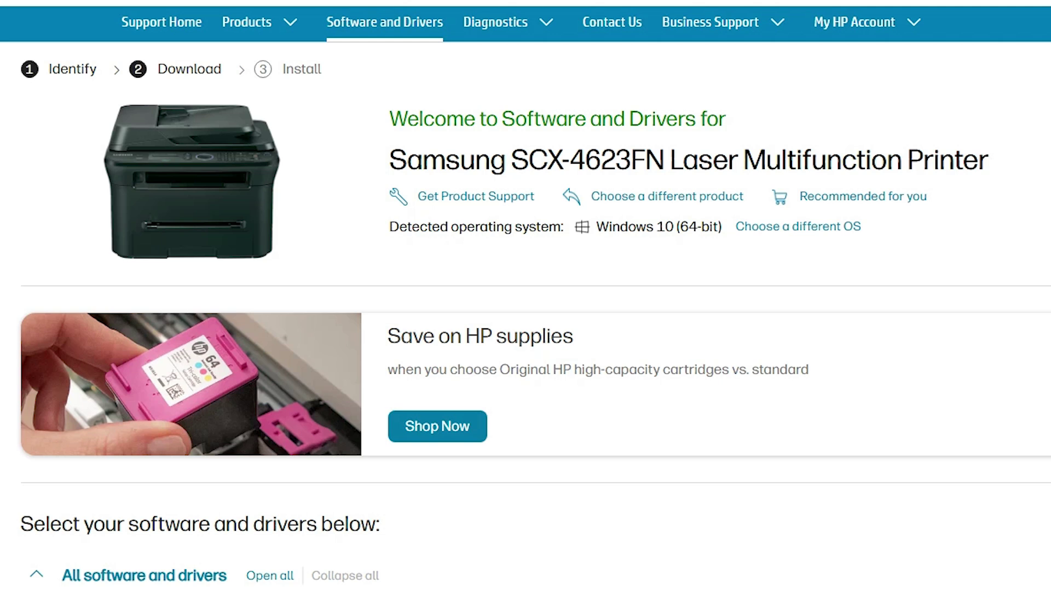
# Switch the Samsung driver page's operating system to Windows 7 (64-bit) and update.
pyautogui.click(799, 227)
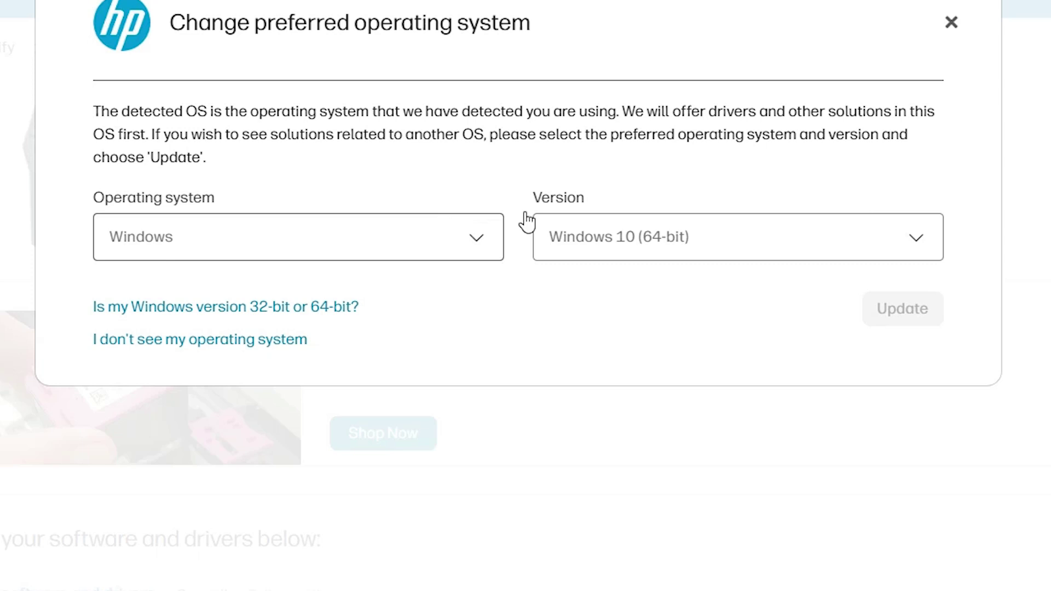
pyautogui.click(739, 247)
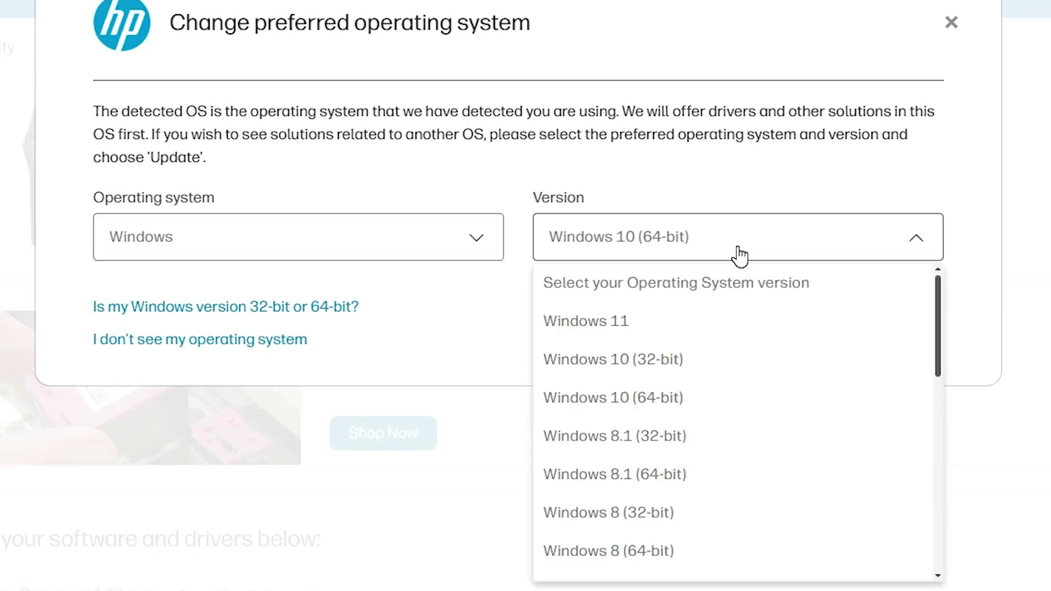
pyautogui.scroll(-2, 695, 444)
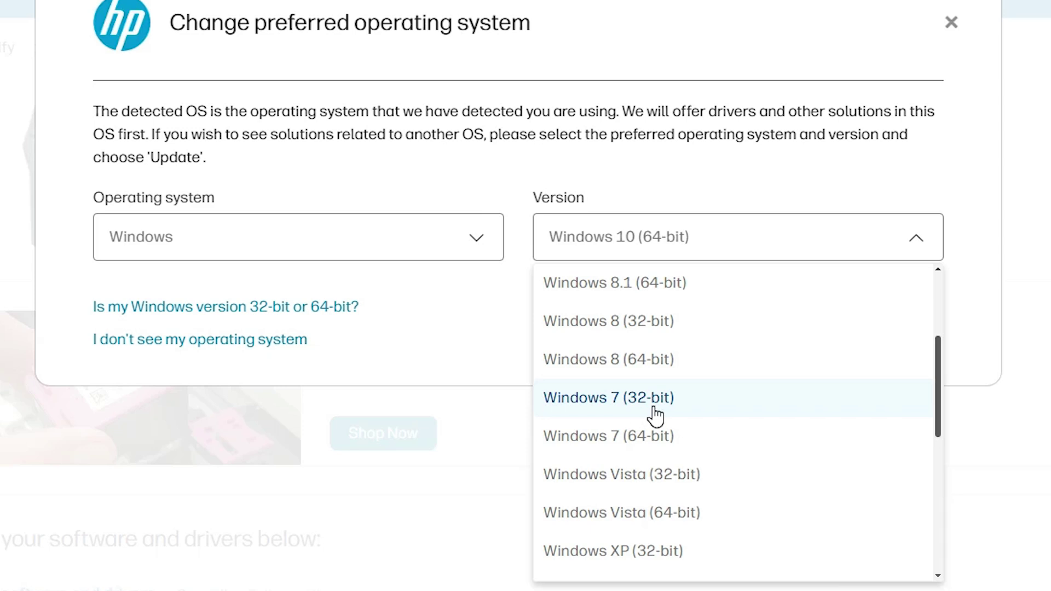
pyautogui.click(632, 444)
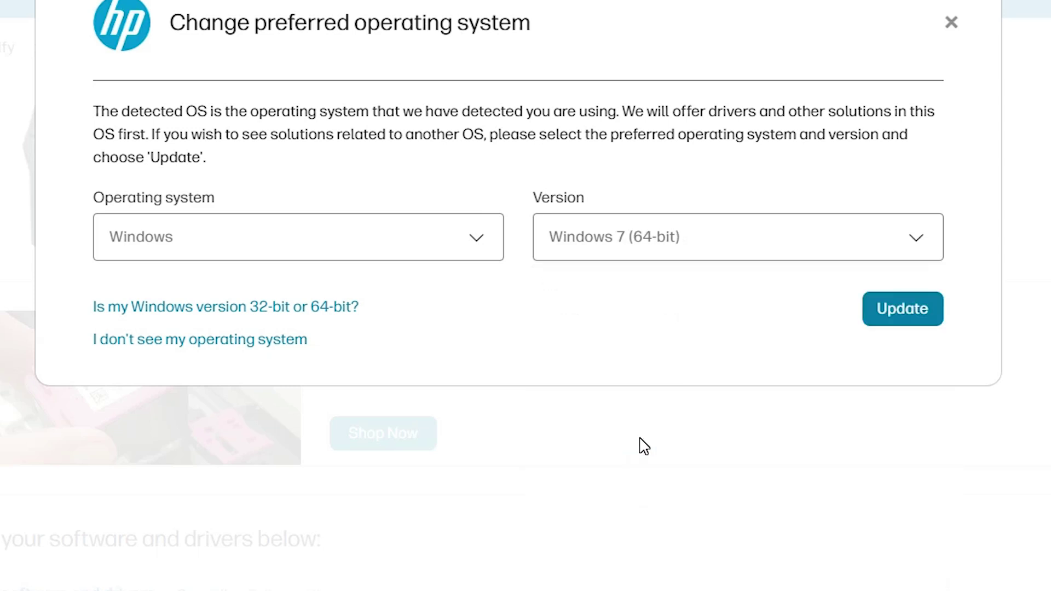
pyautogui.click(889, 308)
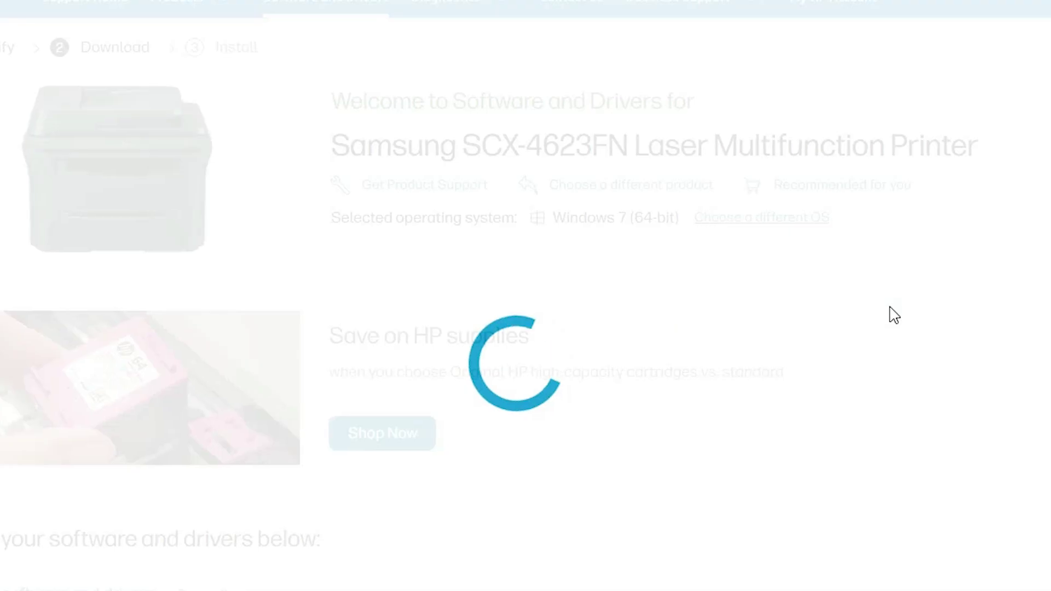
pyautogui.scroll(-3, 525, 328)
pyautogui.scroll(-3, 263, 271)
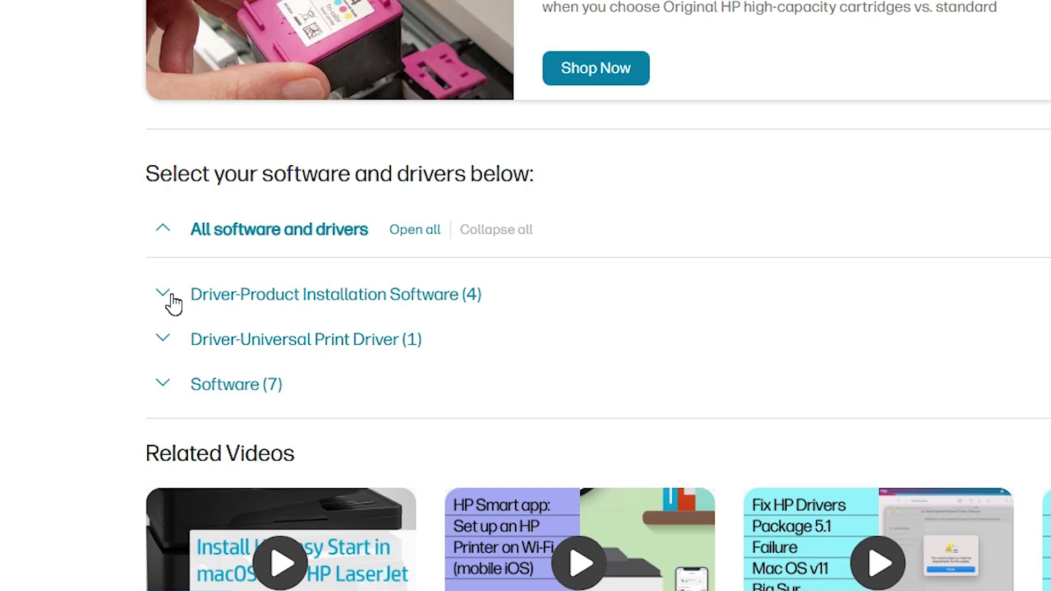
# Download the SCX-4623 print driver from Driver-Product Installation Software > Basic Drivers.
pyautogui.click(165, 294)
pyautogui.scroll(-2, 173, 302)
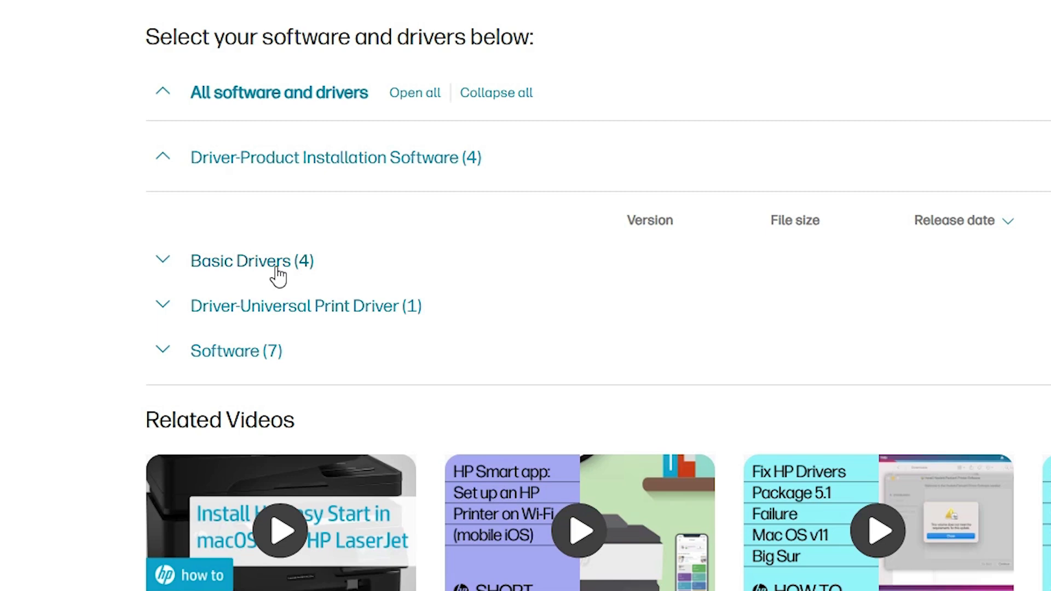
pyautogui.click(164, 274)
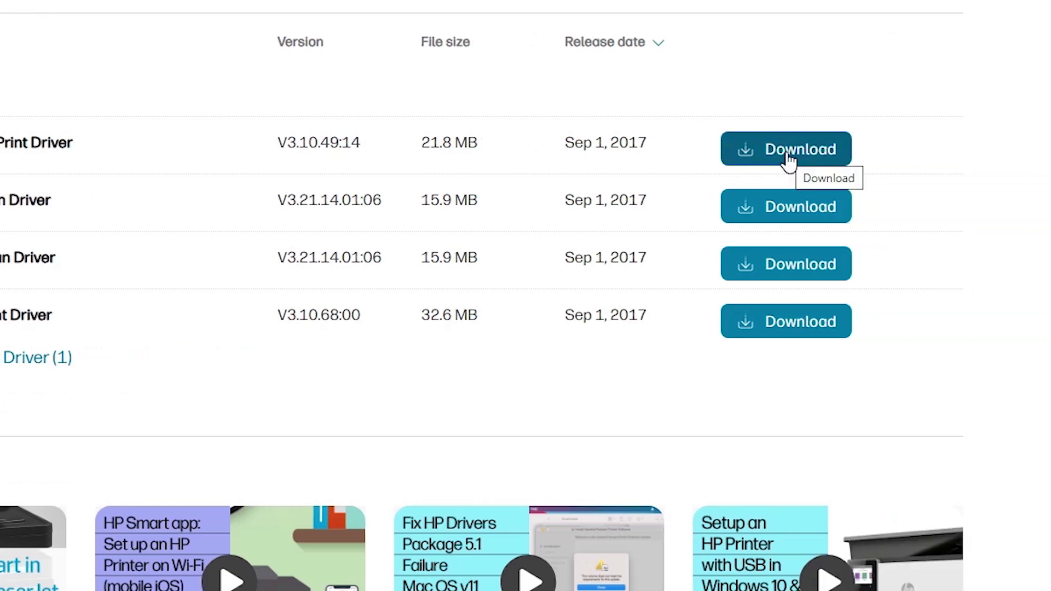
pyautogui.click(786, 156)
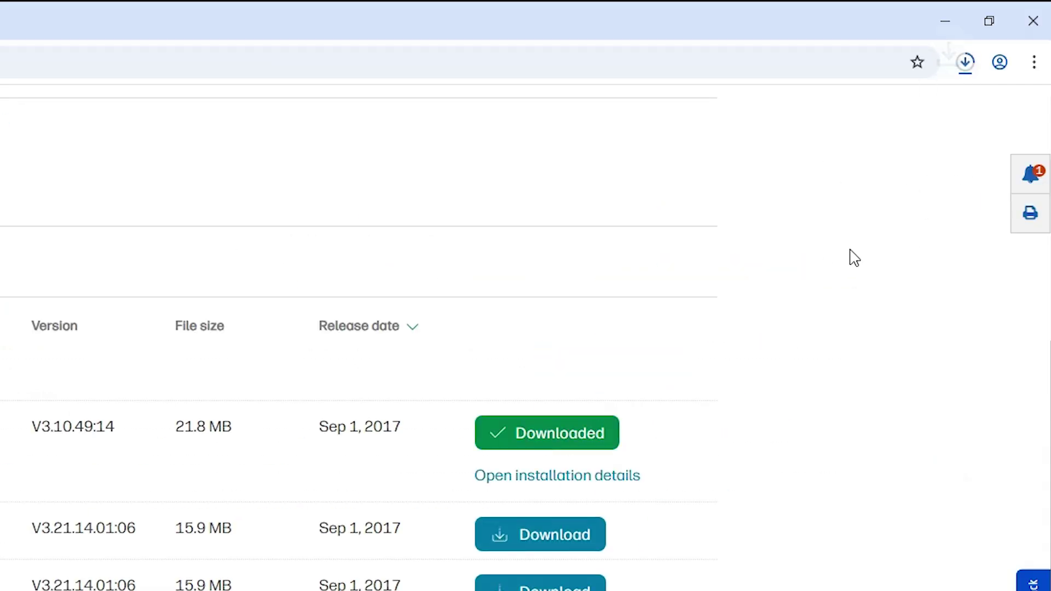
# Move the downloaded print driver from Downloads onto the desktop and close Explorer.
pyautogui.click(966, 63)
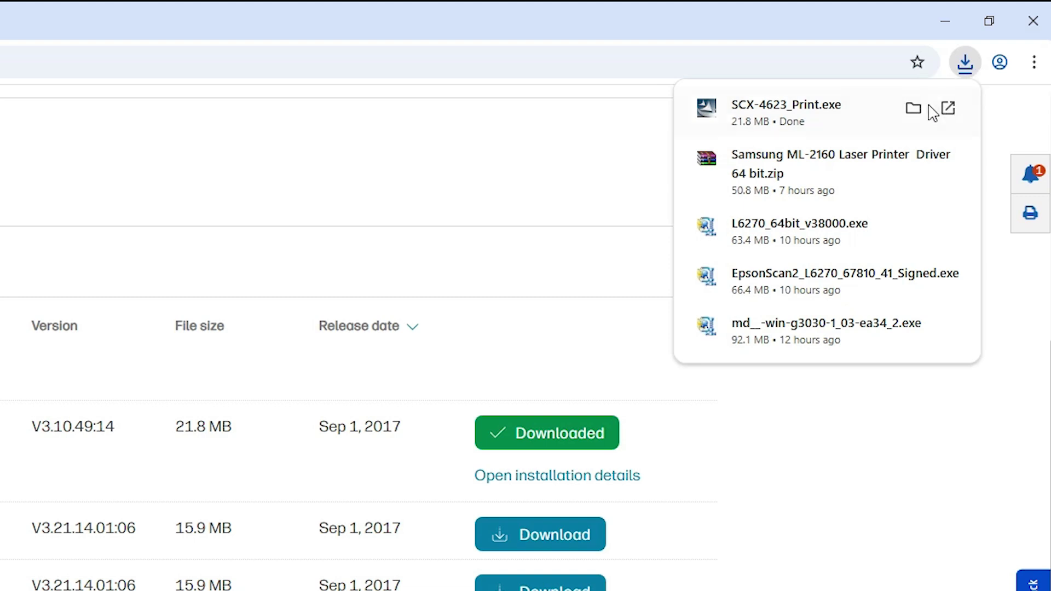
pyautogui.click(912, 109)
pyautogui.click(945, 21)
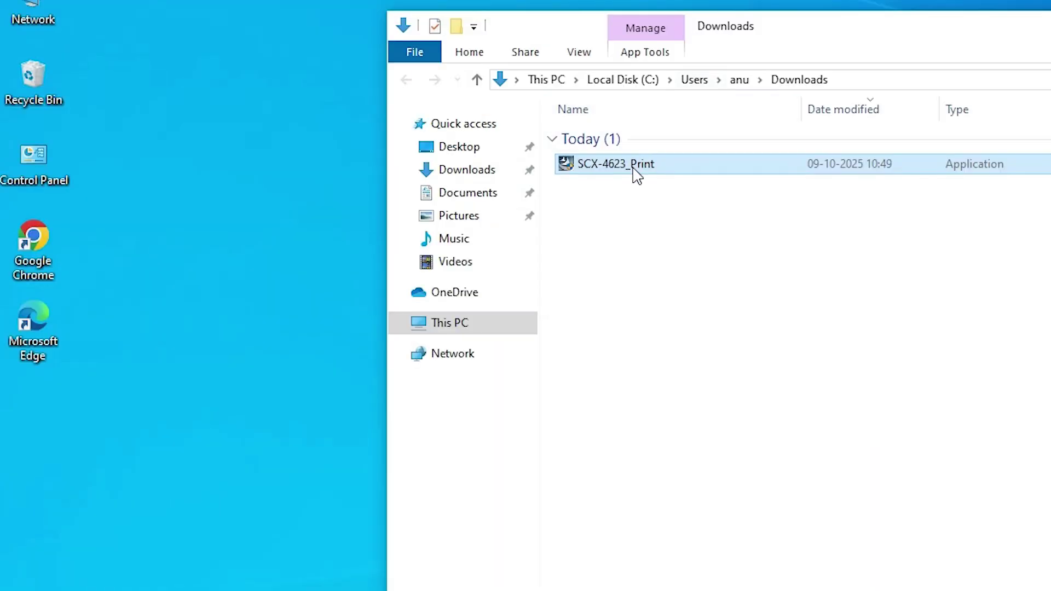
pyautogui.moveTo(636, 169); pyautogui.dragTo(189, 379)
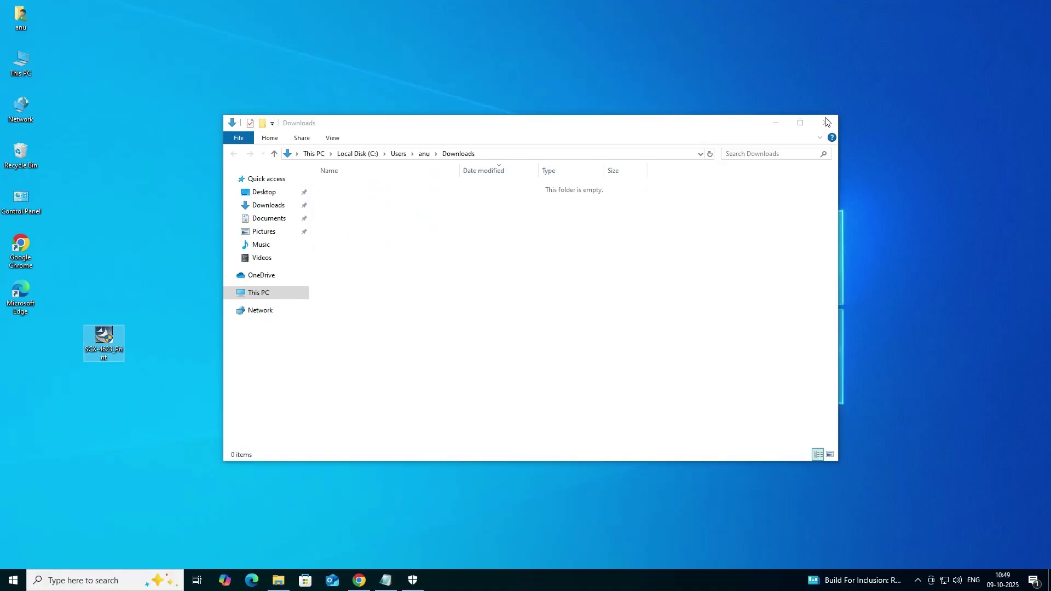
pyautogui.click(824, 119)
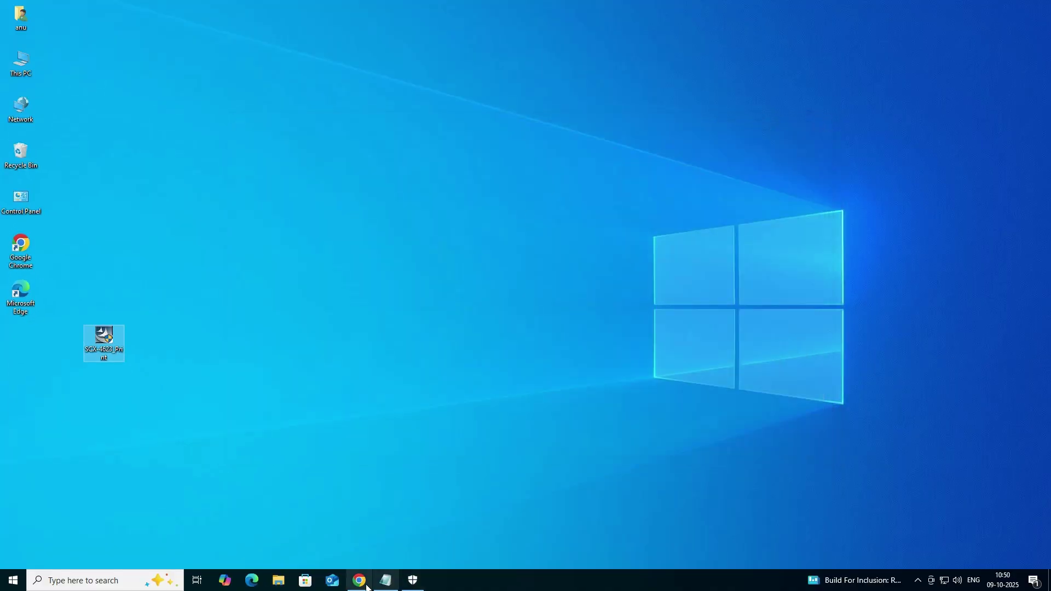
# Download the SCX-4623 scan driver from the HP drivers page.
pyautogui.click(359, 580)
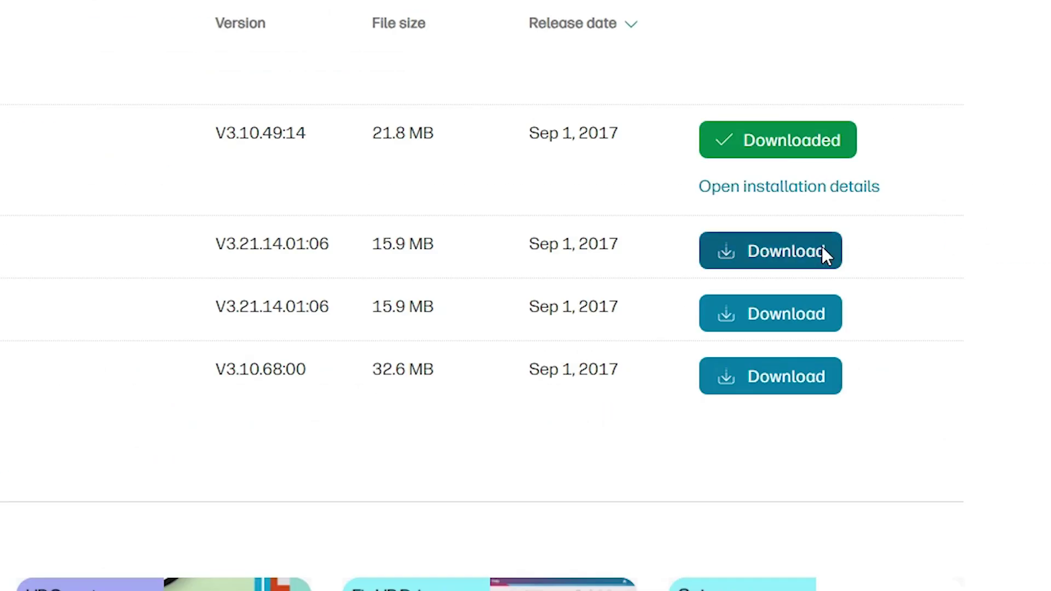
pyautogui.click(822, 247)
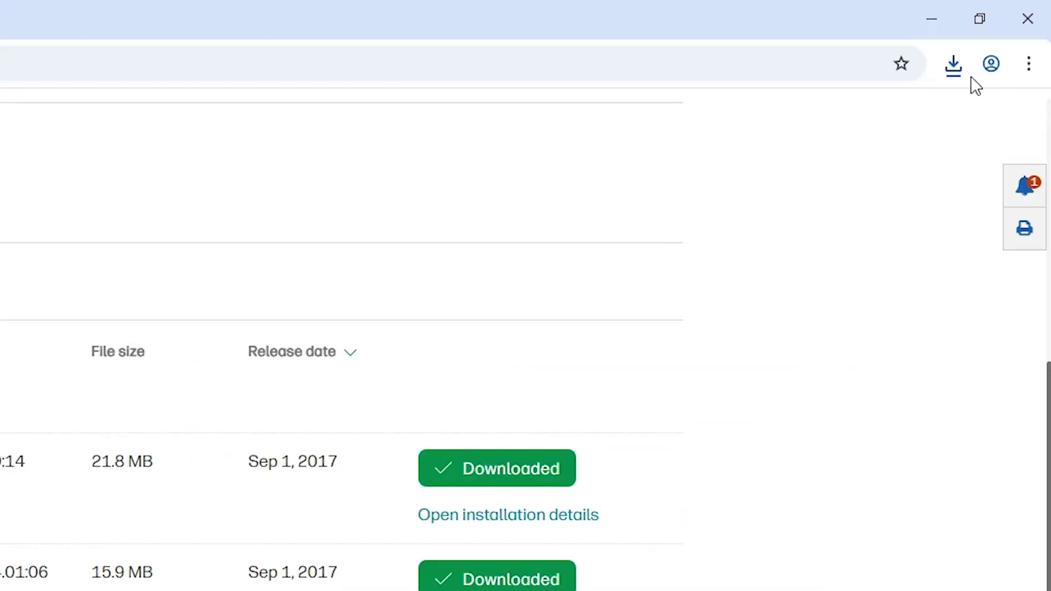
pyautogui.click(953, 64)
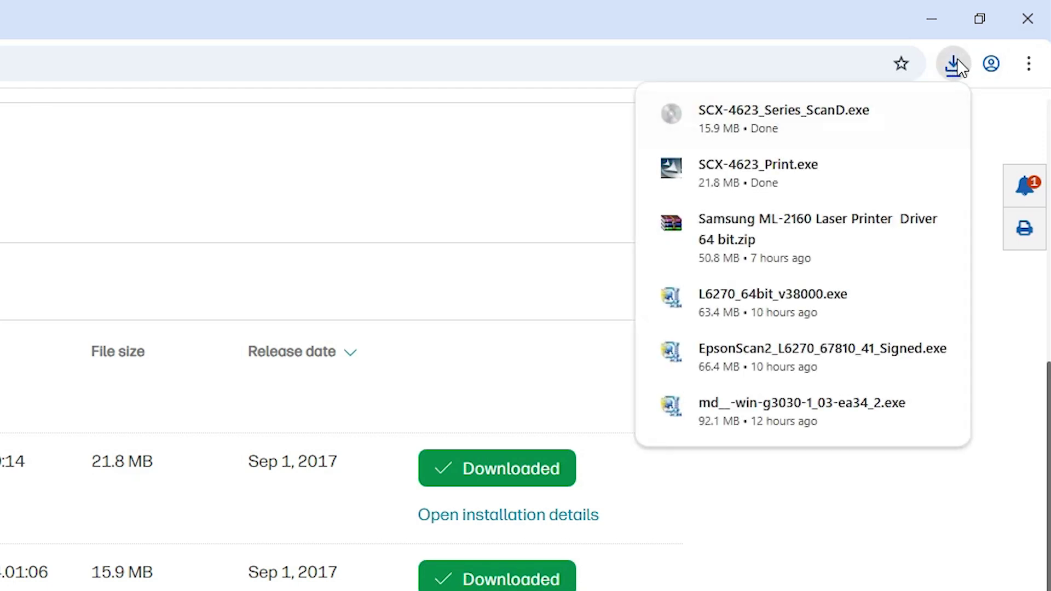
# Move the scan driver installer from Downloads onto the desktop and close the folder.
pyautogui.click(897, 113)
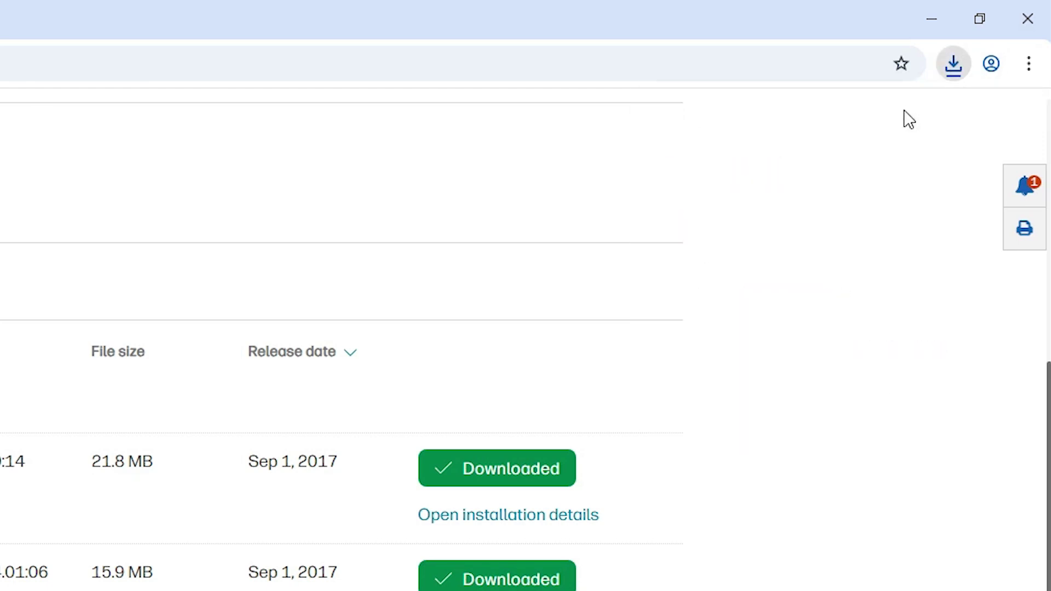
pyautogui.click(931, 19)
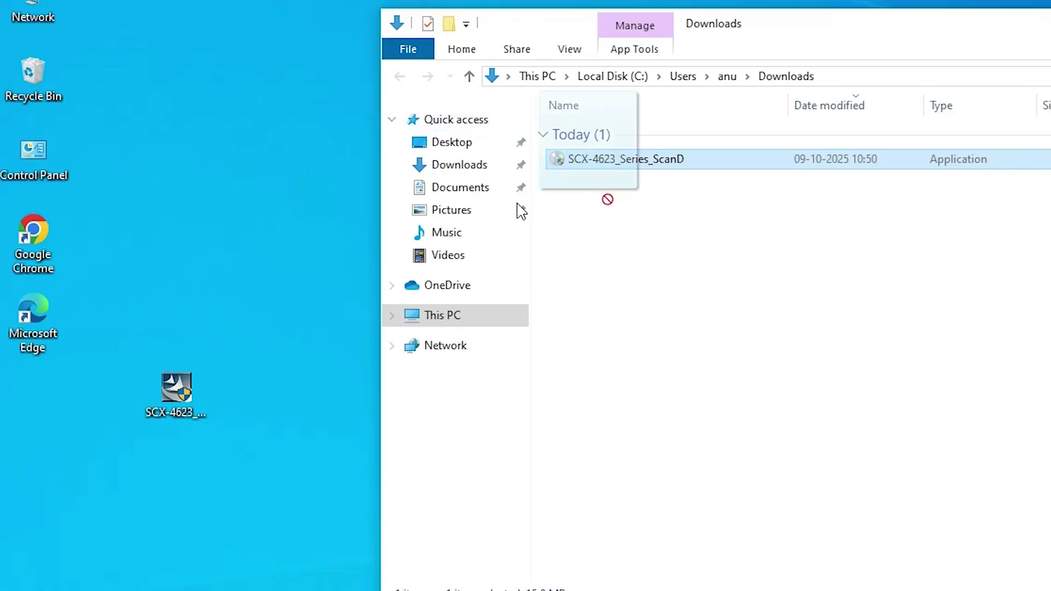
pyautogui.moveTo(622, 156); pyautogui.dragTo(193, 270)
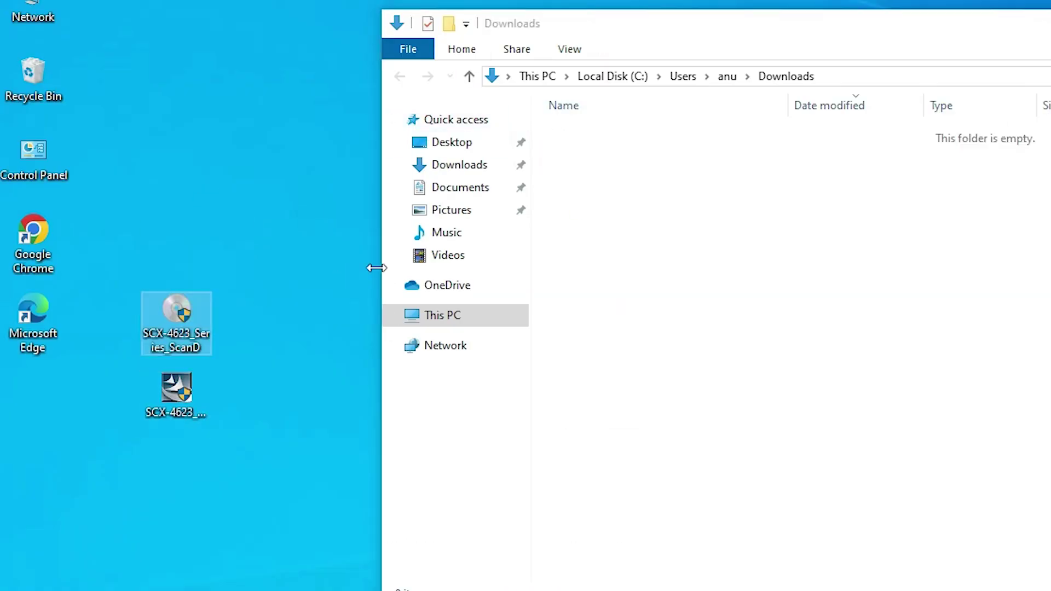
pyautogui.hotkey('alt', 'F4')
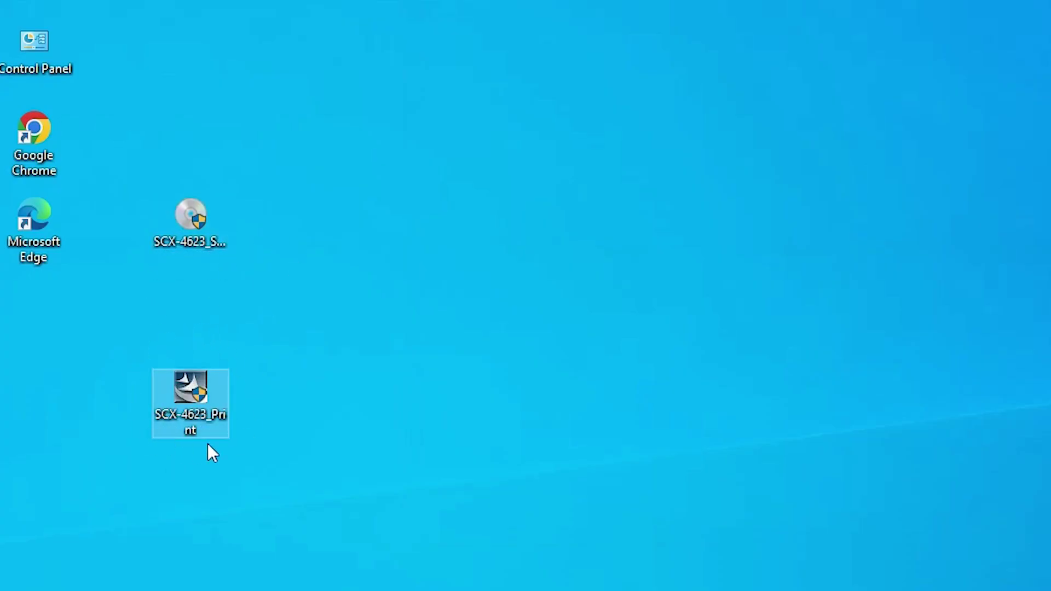
pyautogui.moveTo(176, 394)
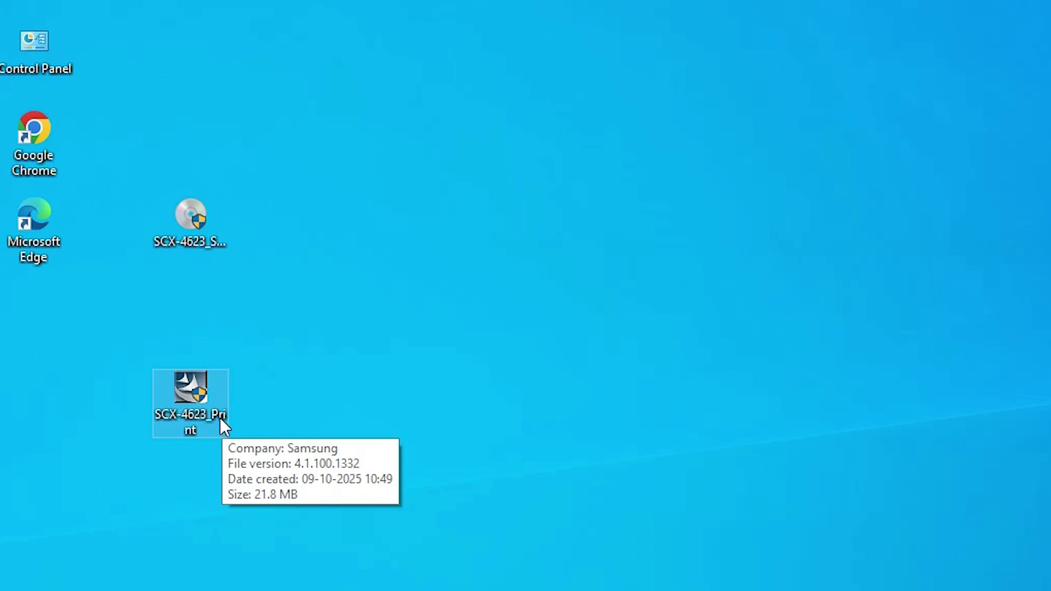
# Extract SCX-4623_Print into a desktop folder and place it beside the installer.
pyautogui.rightClick(203, 403)
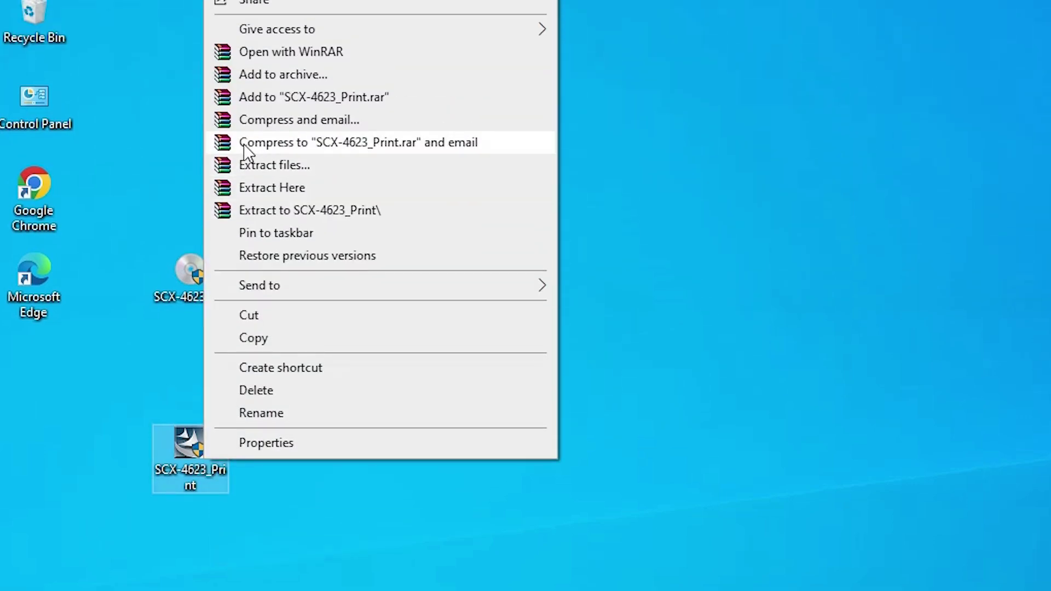
pyautogui.click(246, 164)
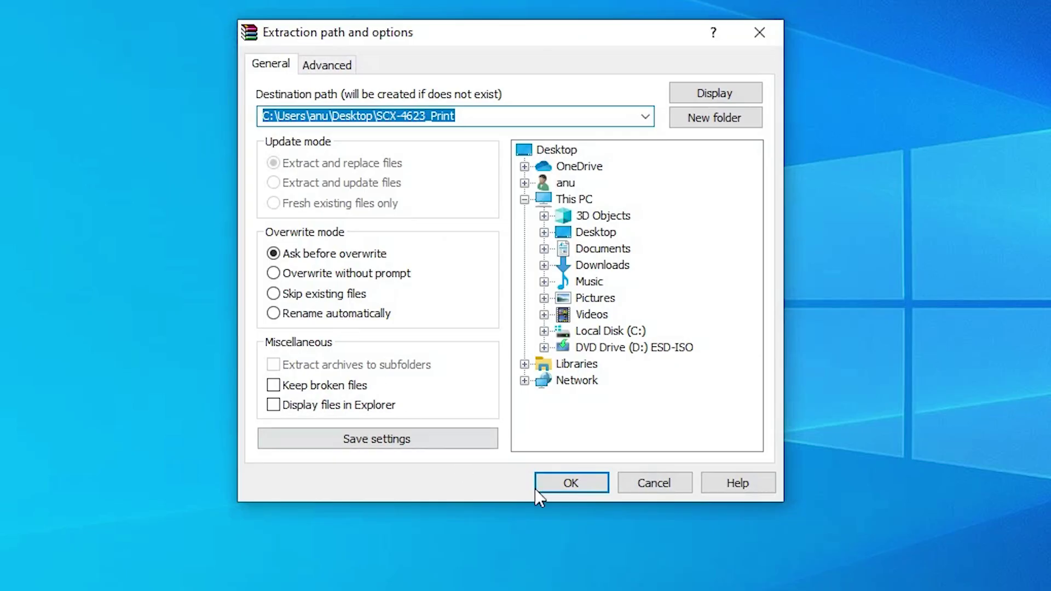
pyautogui.click(556, 486)
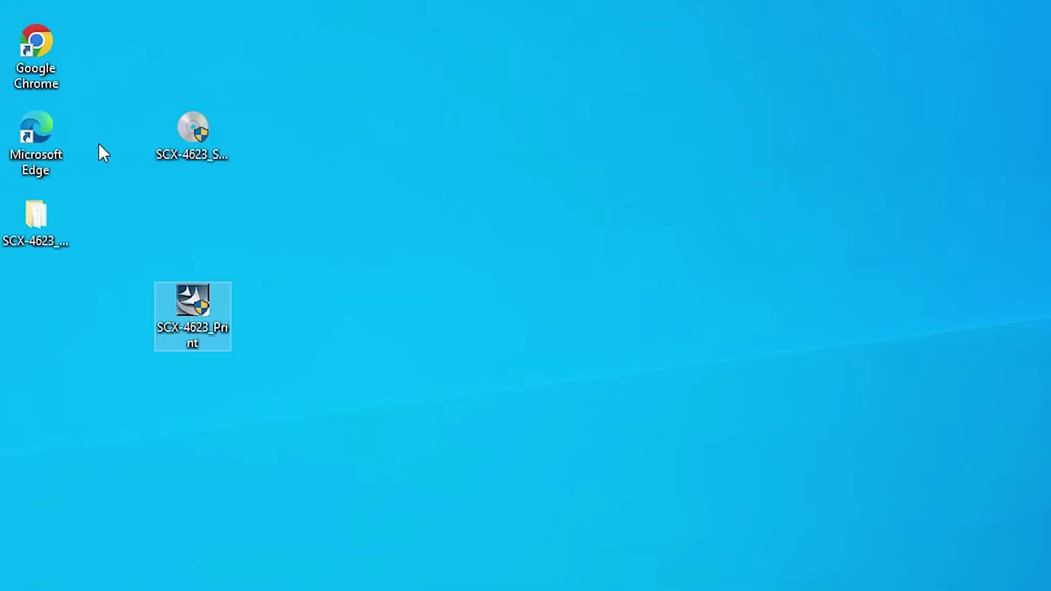
pyautogui.moveTo(36, 222); pyautogui.dragTo(119, 329)
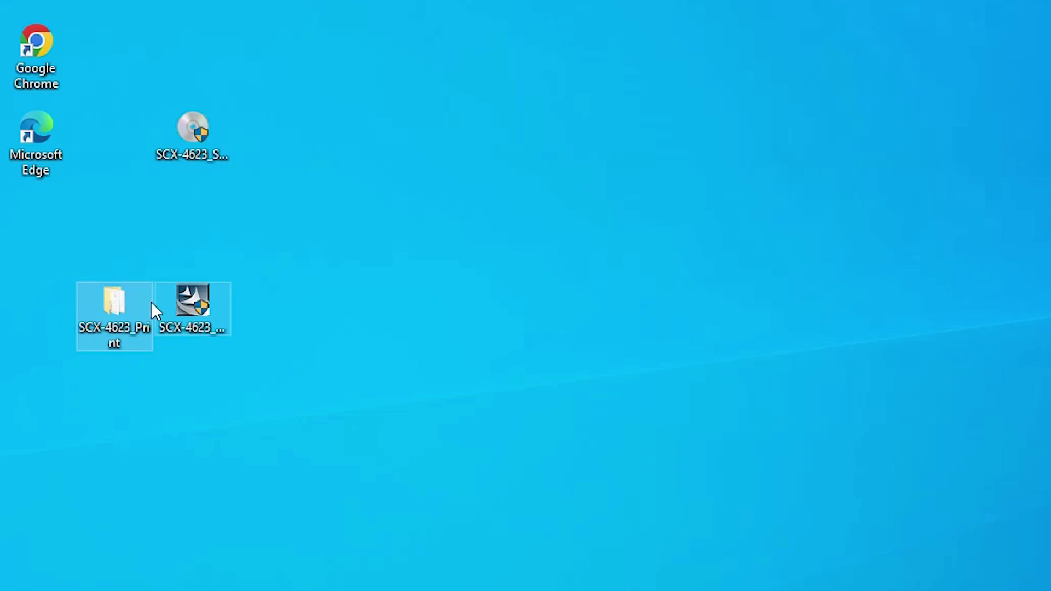
# Inspect the extracted Printer > SPL > WINXP_VISTA_64 driver folder, then close the window.
pyautogui.doubleClick(120, 305)
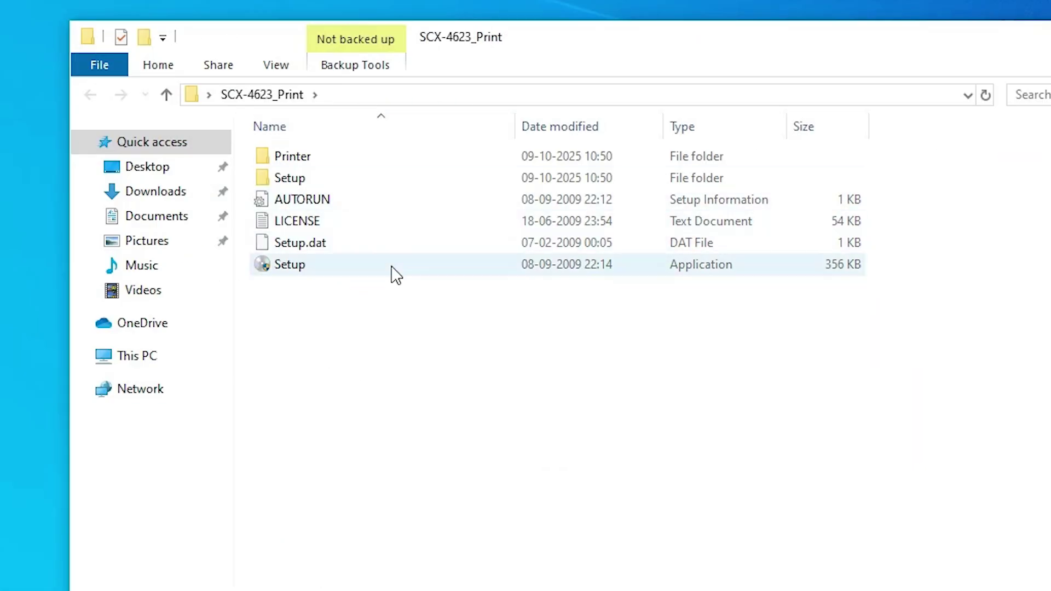
pyautogui.doubleClick(323, 156)
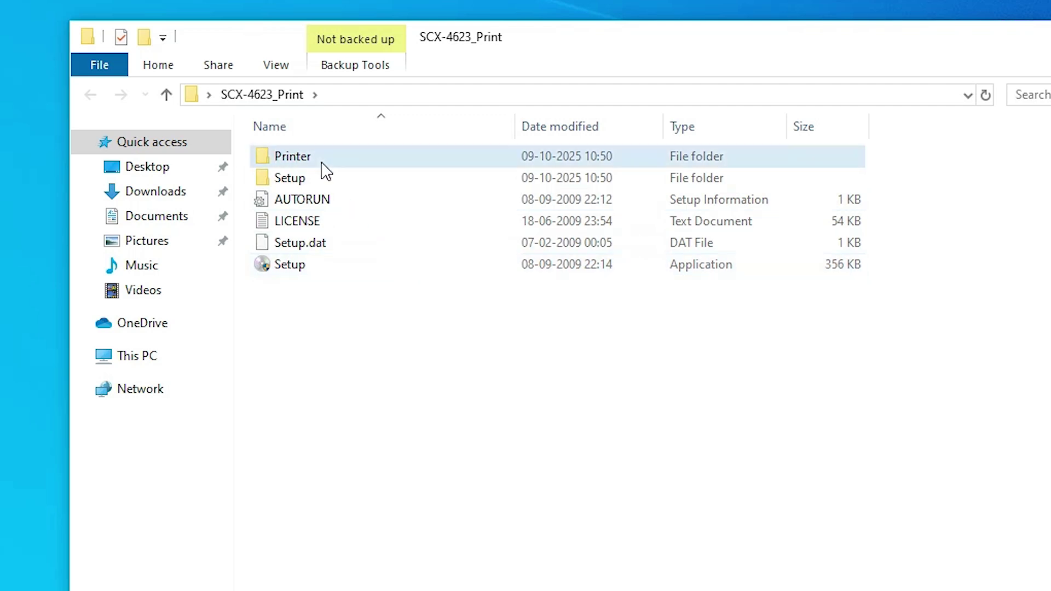
pyautogui.doubleClick(328, 155)
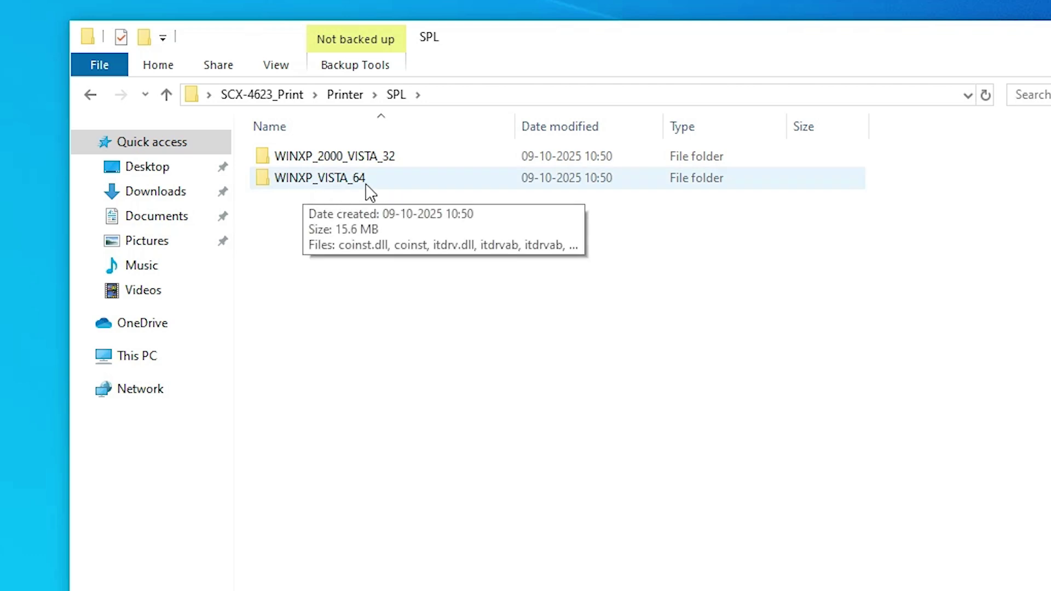
pyautogui.doubleClick(401, 177)
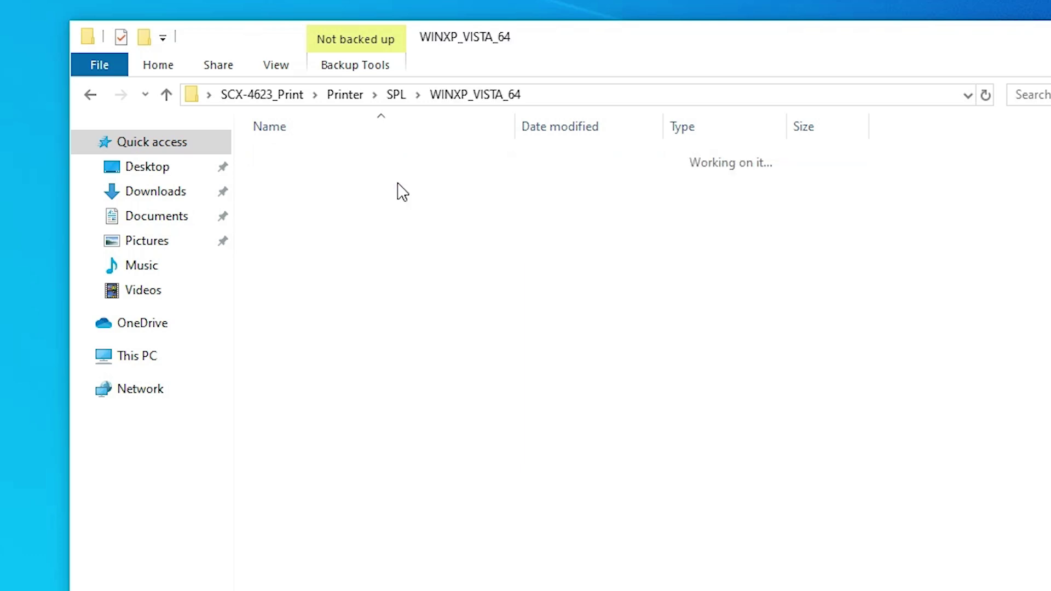
pyautogui.scroll(-5, 405, 329)
pyautogui.scroll(-3, 404, 446)
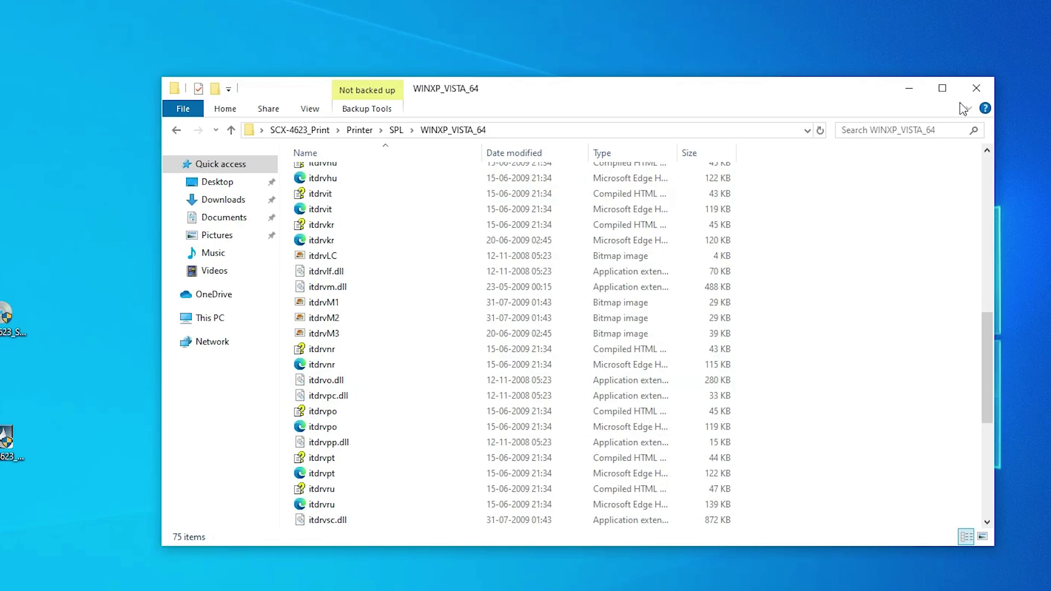
pyautogui.click(821, 132)
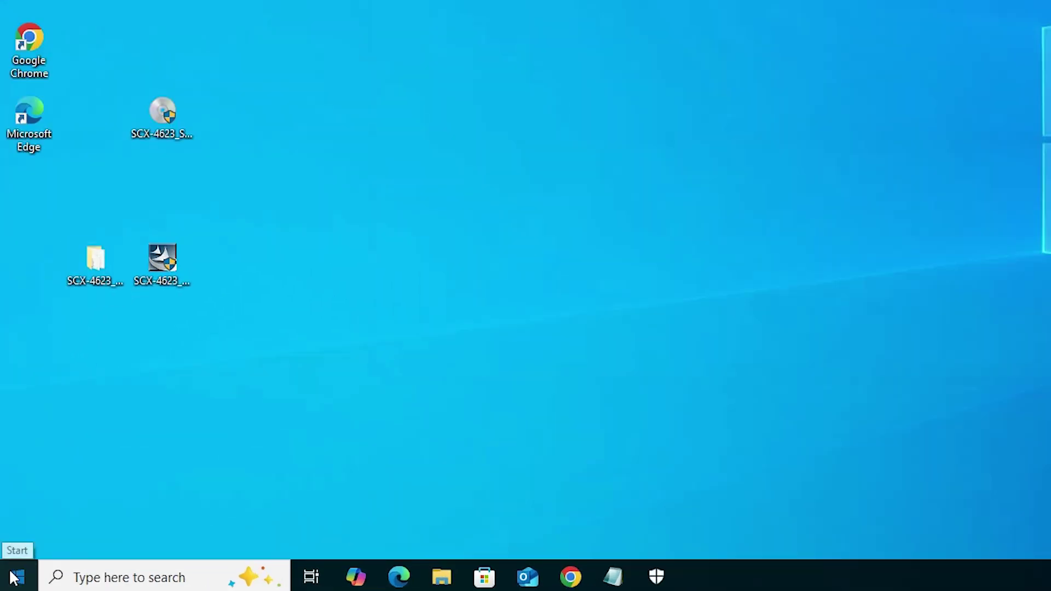
# From Start, reach Printers & scanners and choose 'The printer that I want isn't listed'.
pyautogui.click(13, 581)
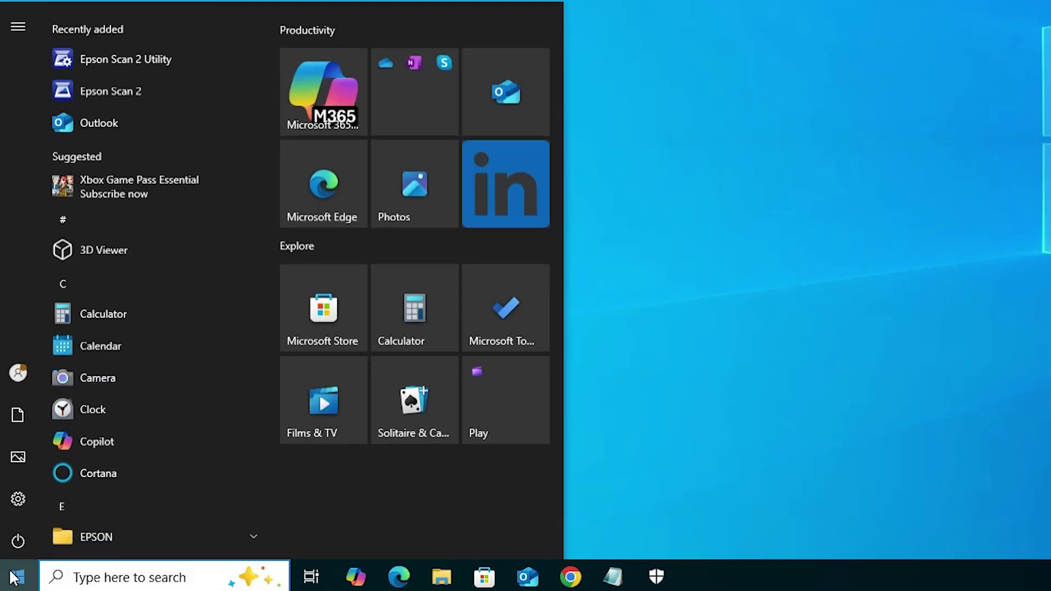
pyautogui.write('pr')
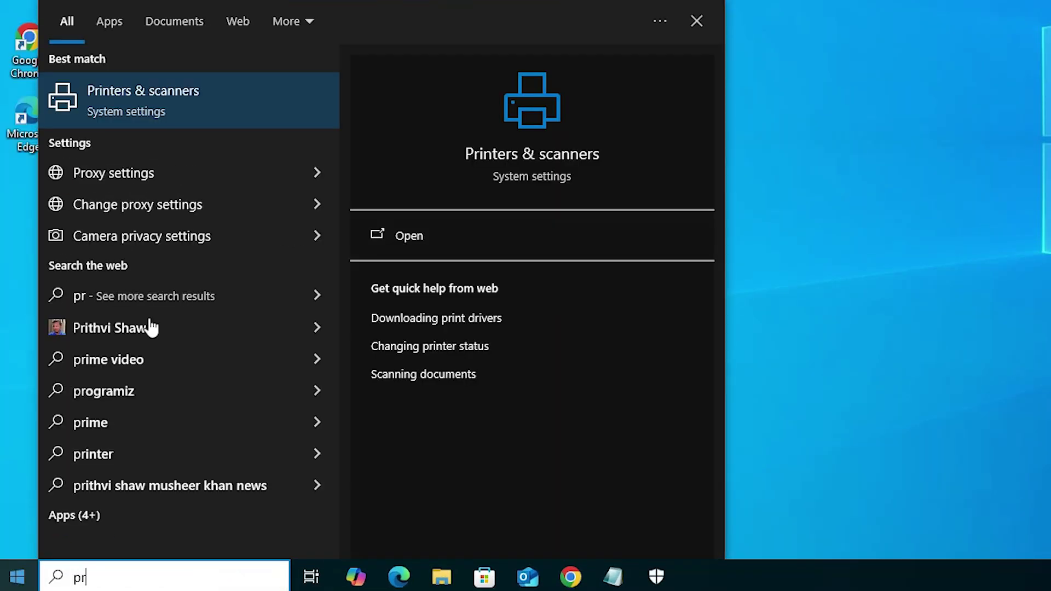
pyautogui.click(265, 94)
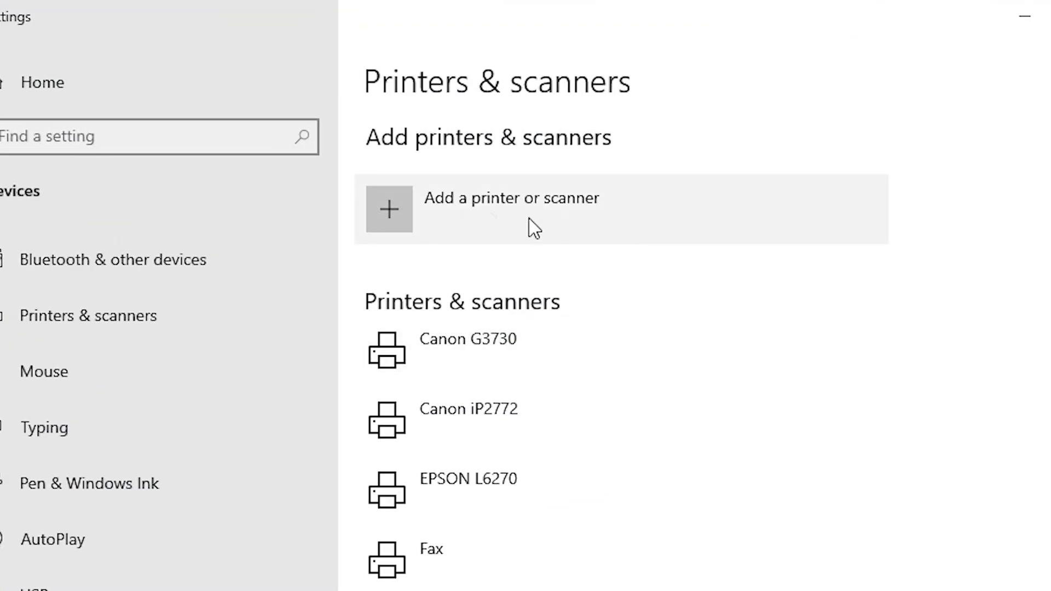
pyautogui.click(573, 225)
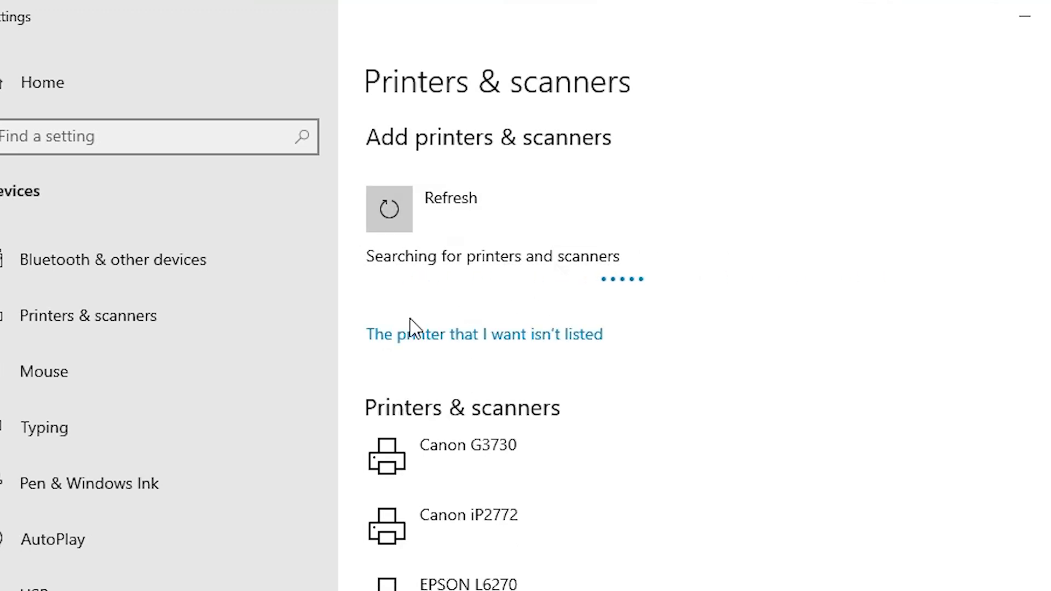
pyautogui.click(550, 345)
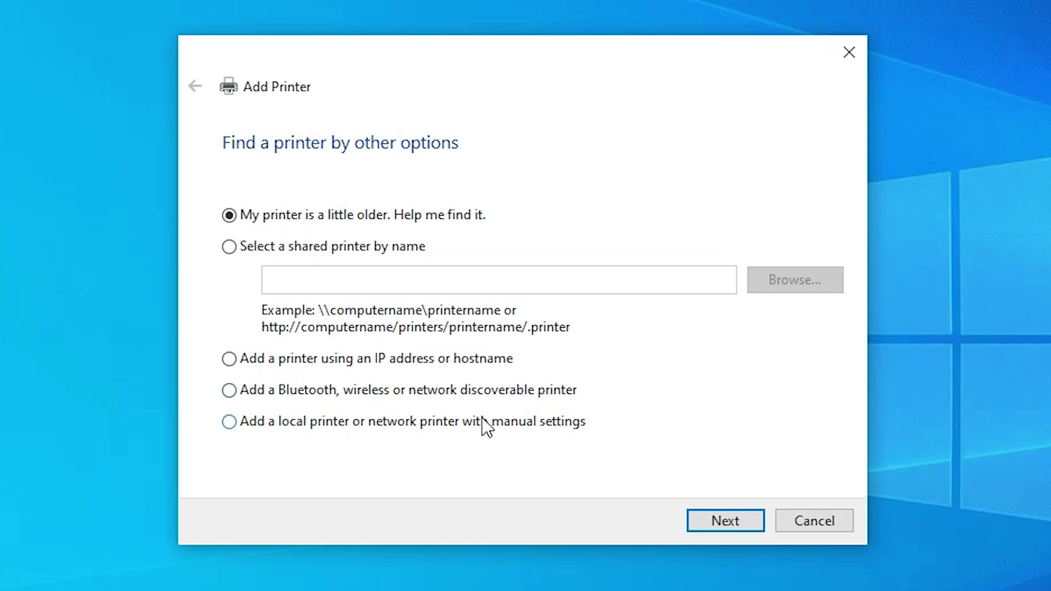
# Add a manually configured local printer on the existing USB_001 (Local Port).
pyautogui.click(540, 422)
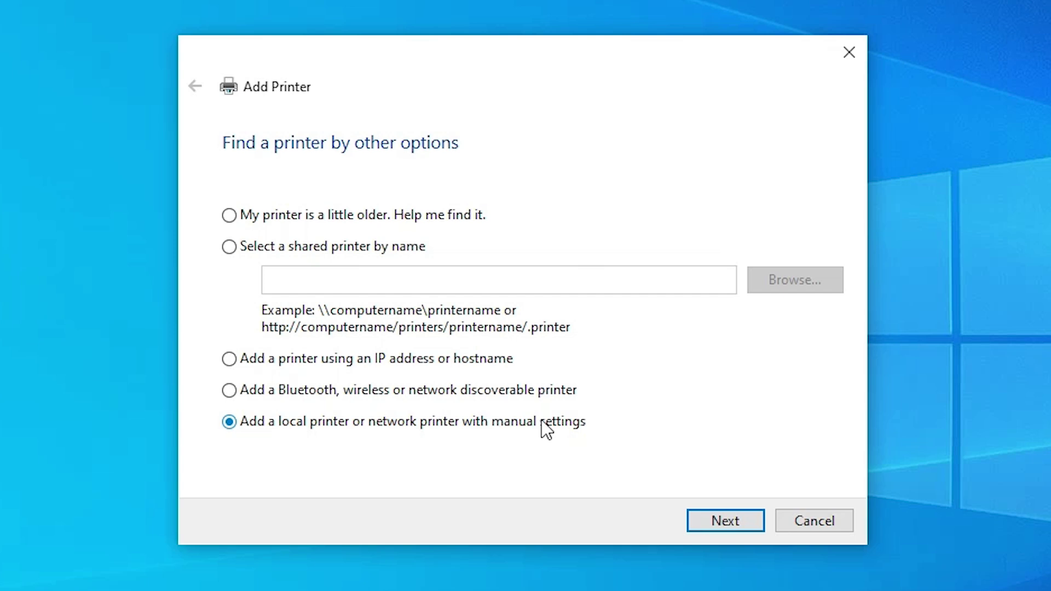
pyautogui.click(744, 525)
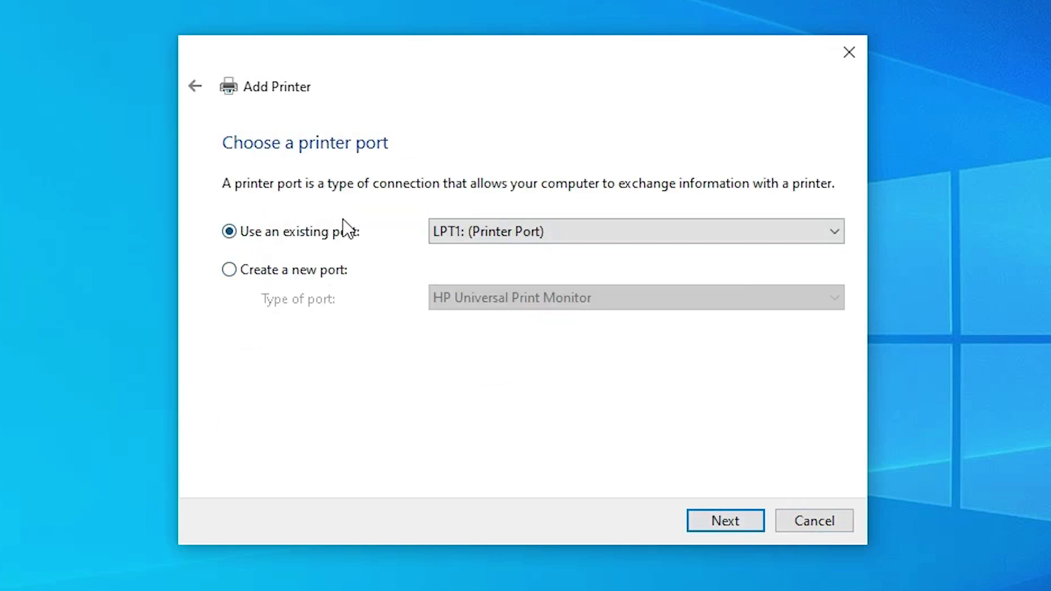
pyautogui.click(361, 231)
pyautogui.click(533, 234)
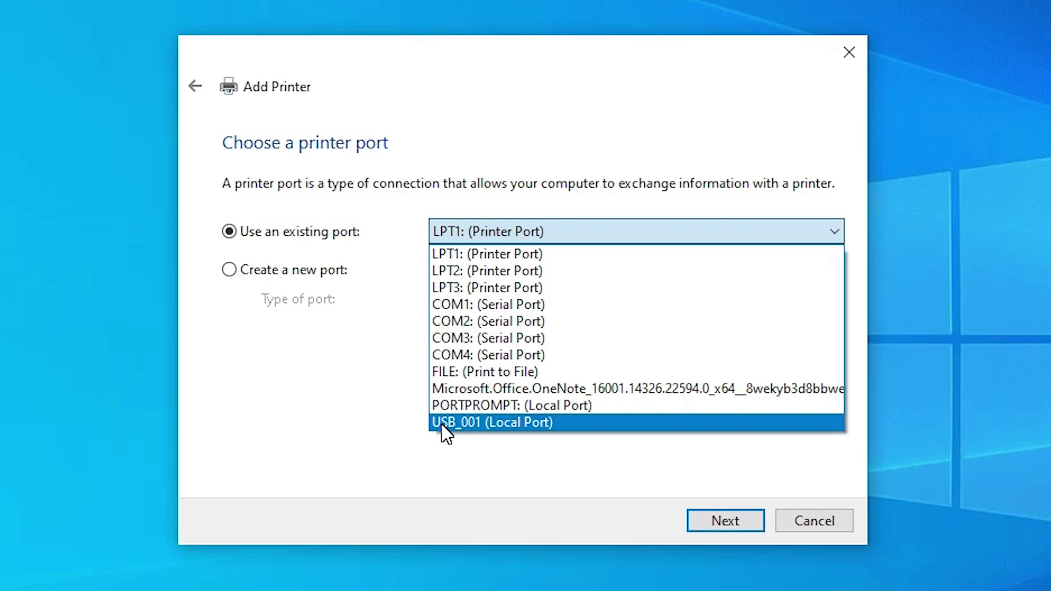
pyautogui.click(484, 424)
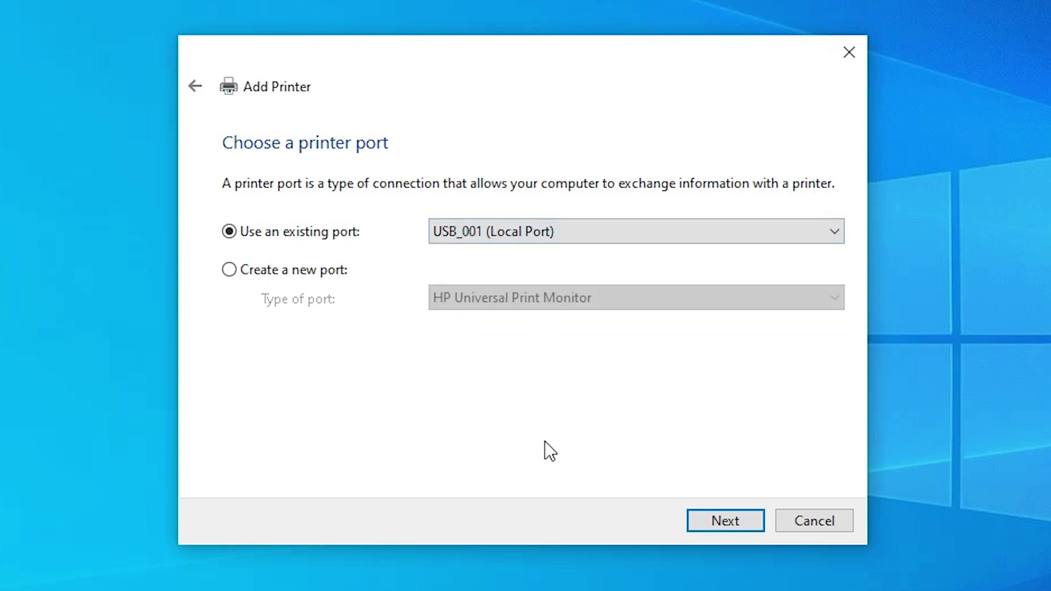
pyautogui.click(725, 520)
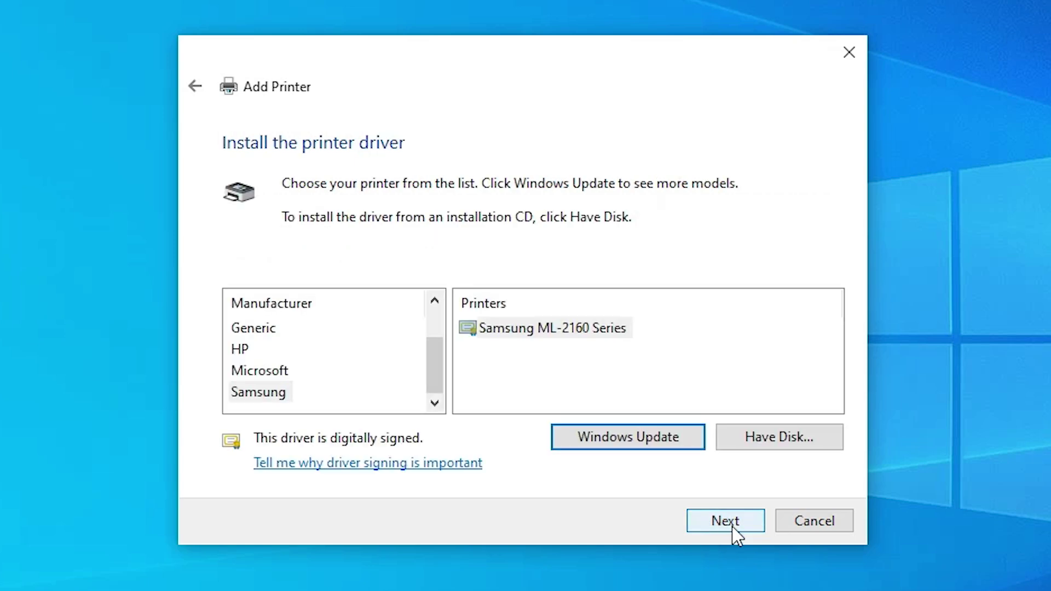
# Install from disk, browsing to the extracted SCX-4623_Print folder on the desktop.
pyautogui.click(746, 436)
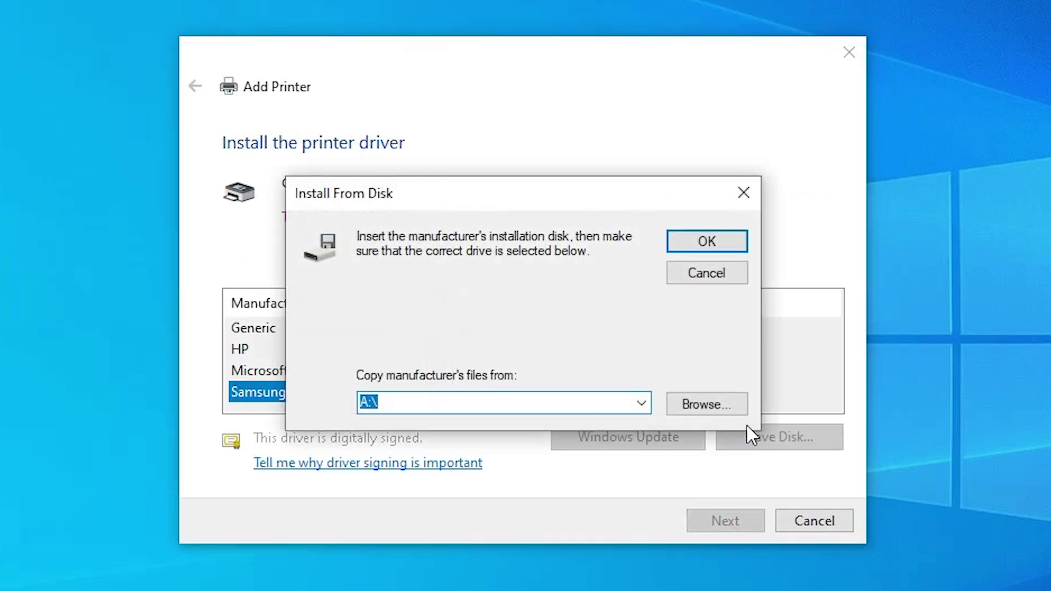
pyautogui.click(706, 404)
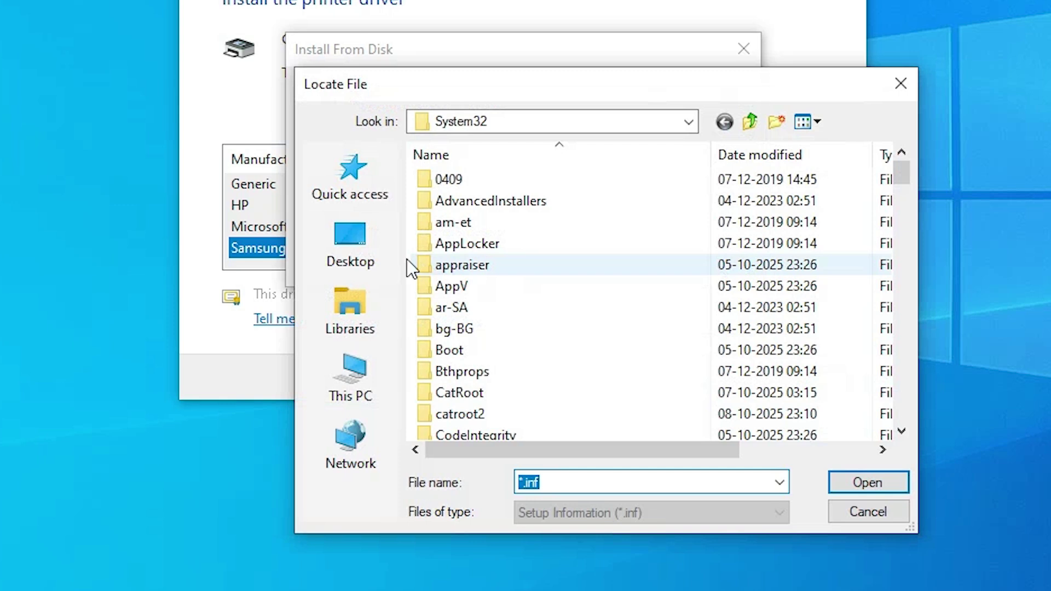
pyautogui.click(352, 243)
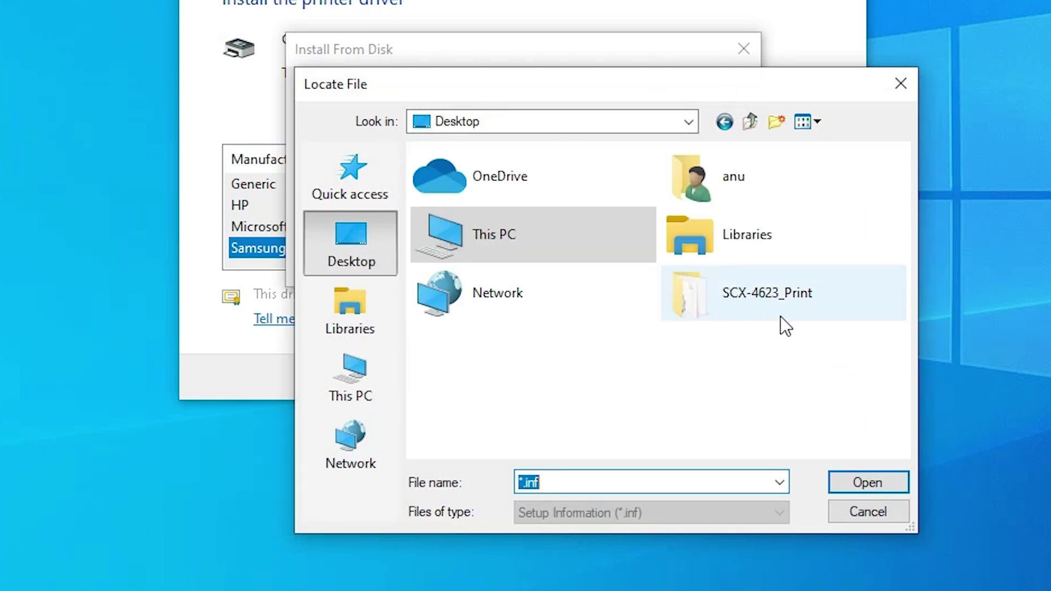
pyautogui.doubleClick(730, 301)
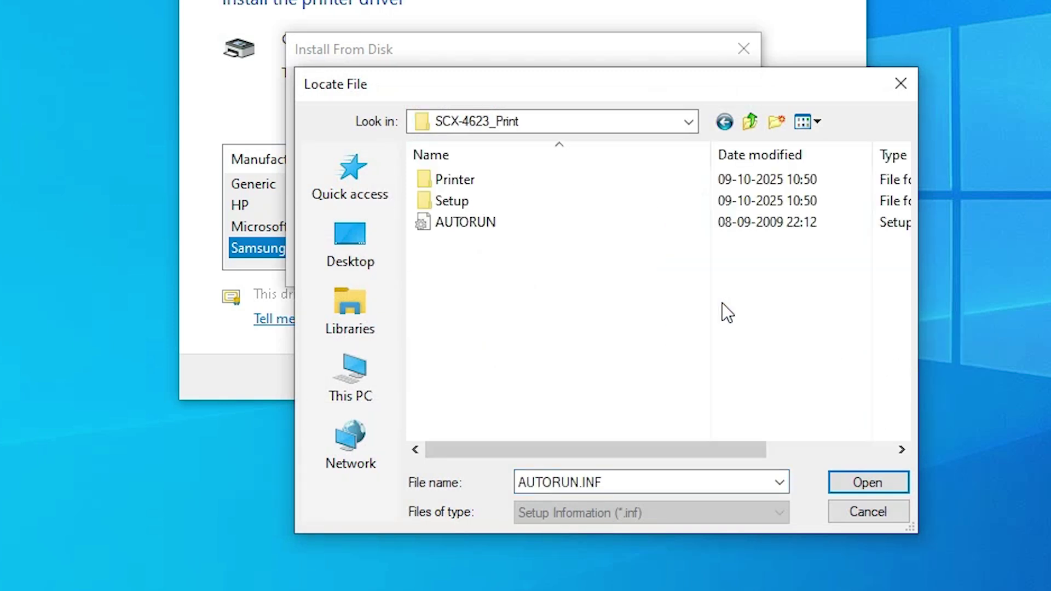
pyautogui.click(490, 224)
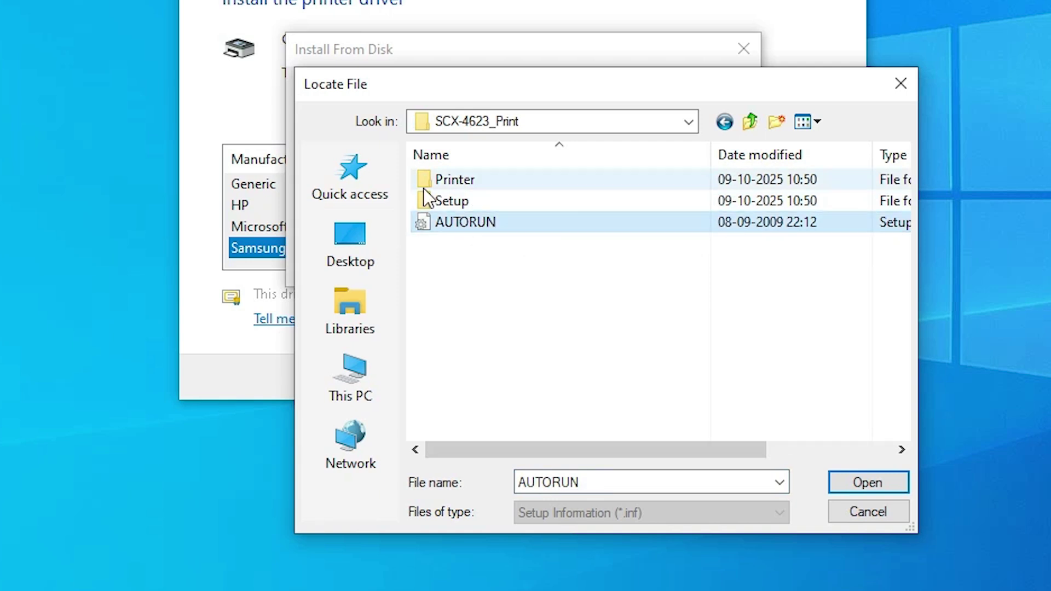
# Load sso2m.inf from Printer > SPL > WINXP_VISTA_64 as the driver.
pyautogui.doubleClick(456, 180)
pyautogui.doubleClick(446, 179)
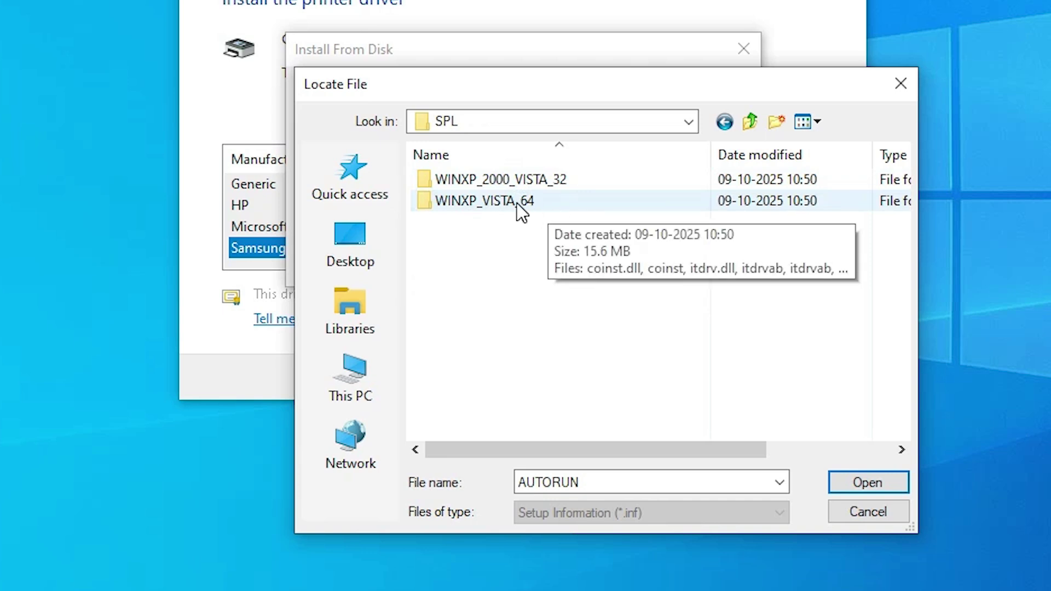
pyautogui.doubleClick(466, 201)
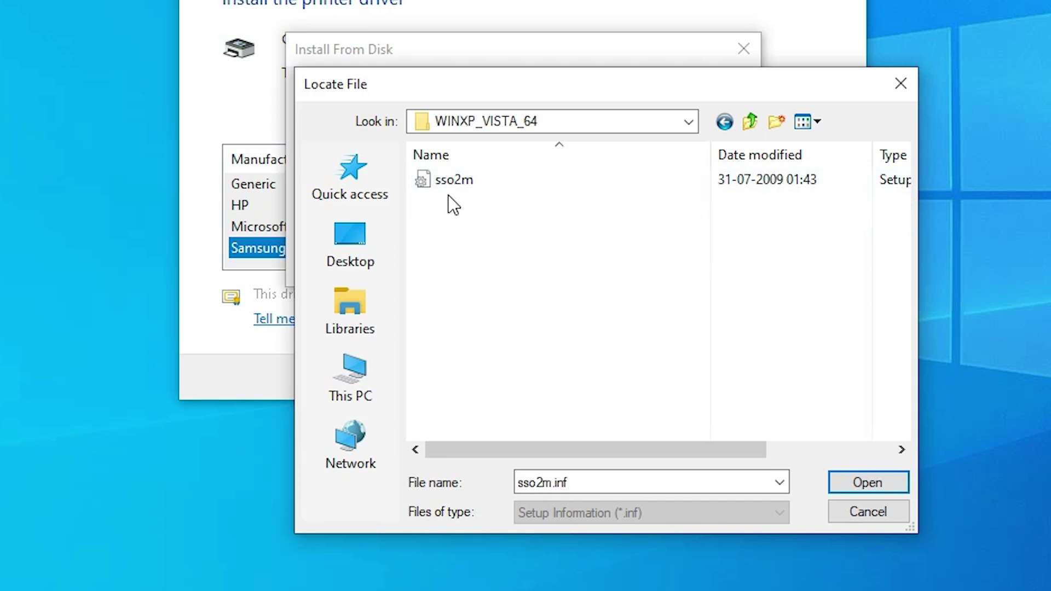
pyautogui.click(455, 181)
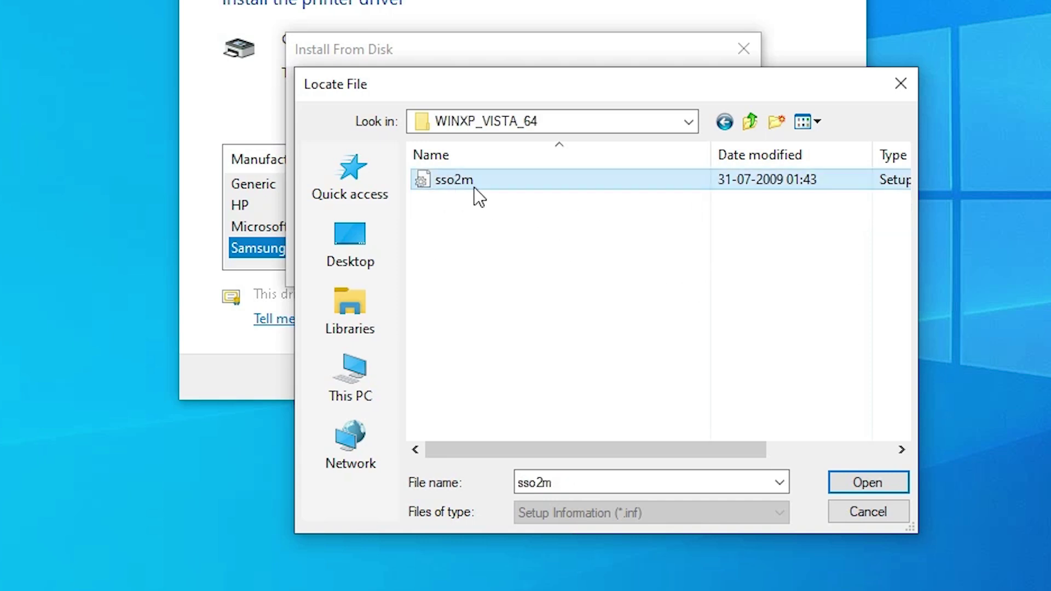
pyautogui.click(867, 482)
pyautogui.click(706, 244)
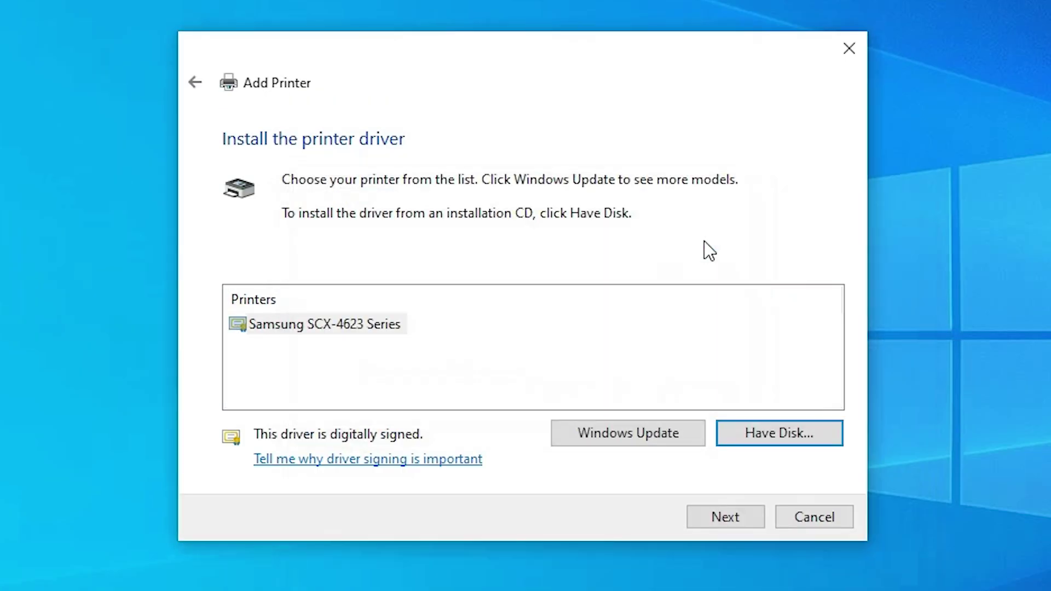
# Select the Samsung SCX-4623 Series model and rename the printer to Samsung SCX-4623 FN.
pyautogui.click(261, 325)
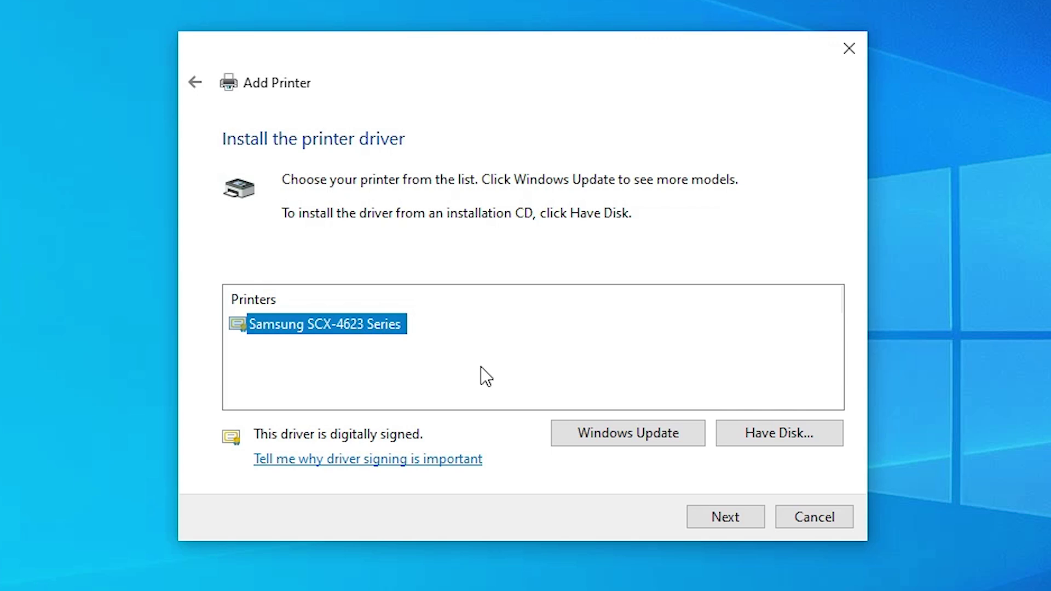
pyautogui.click(725, 517)
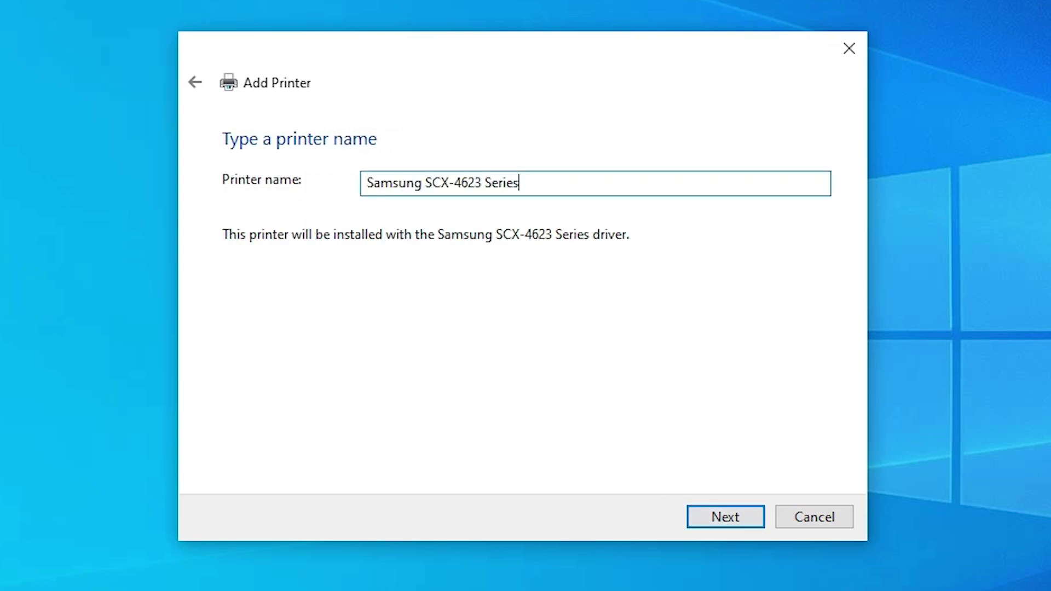
pyautogui.hotkey('shift', 'Left')
pyautogui.hotkey('shift', 'Left')
pyautogui.hotkey('shift', 'Left')
pyautogui.hotkey('shift', 'Left')
pyautogui.press('BackSpace')
# Install the printer without network sharing and finish the wizard.
pyautogui.click(767, 521)
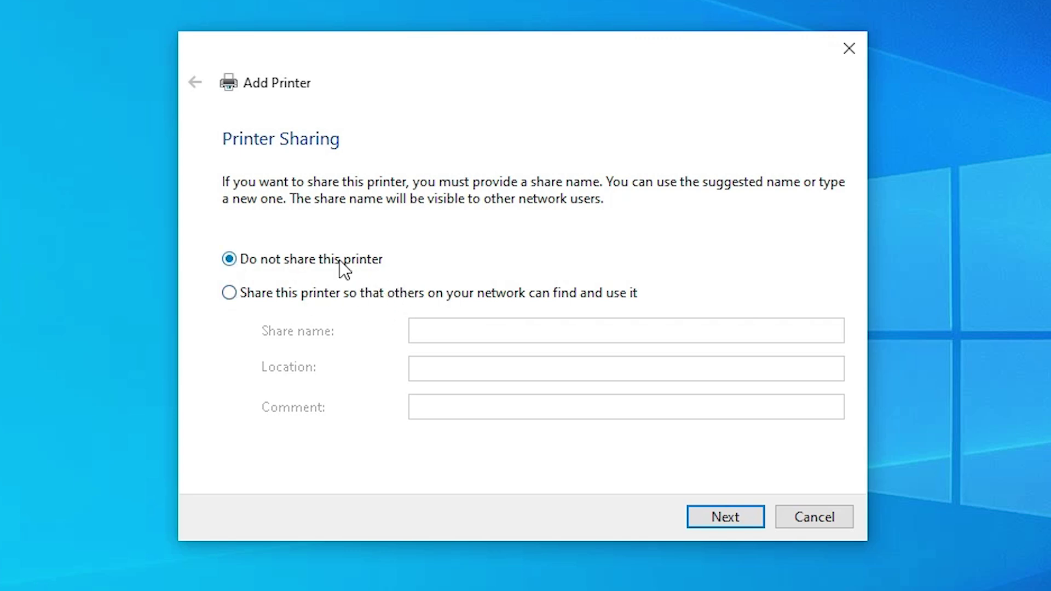
pyautogui.click(754, 516)
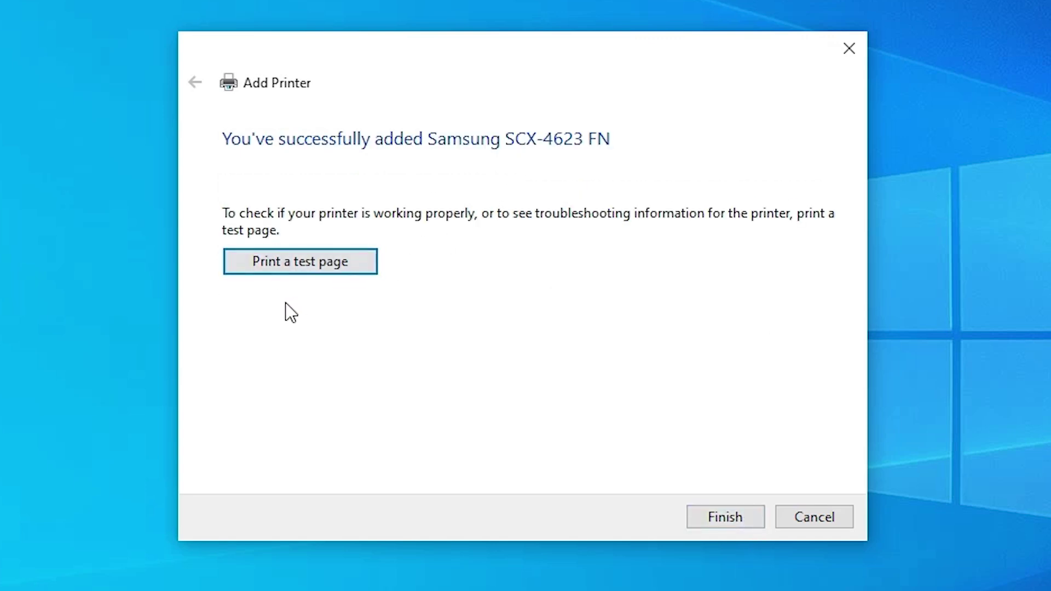
pyautogui.click(725, 517)
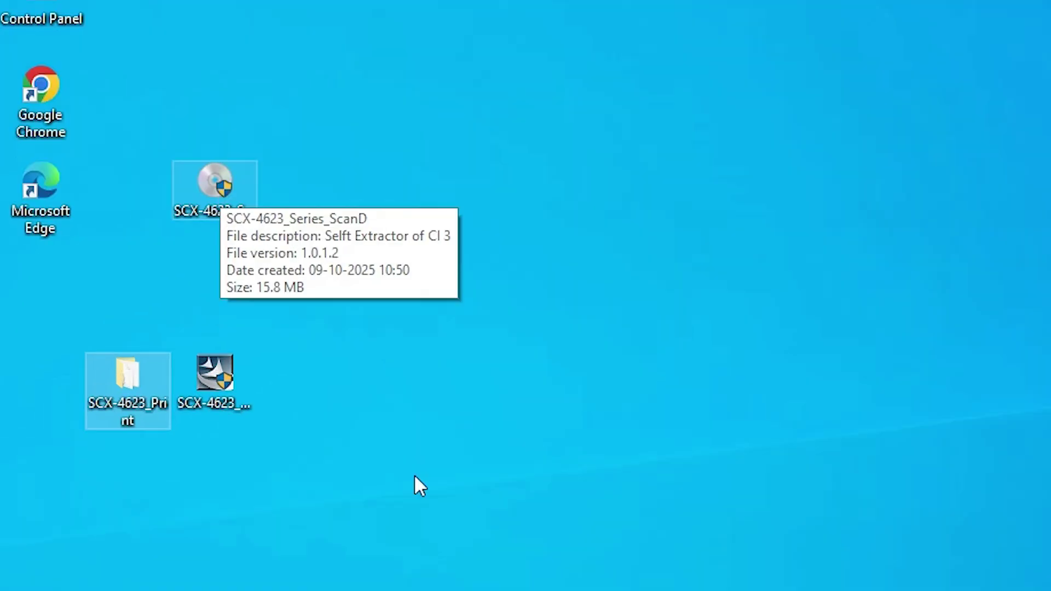
# Run the SCX-4623_Series_ScanD package as administrator, approve the UAC prompt, and choose Install.
pyautogui.click(214, 201)
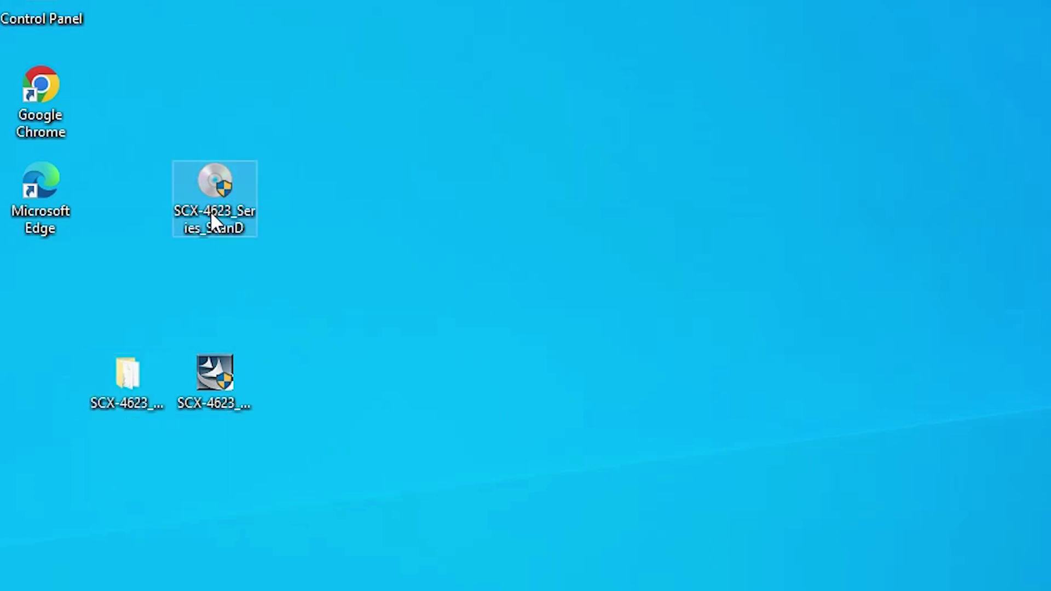
pyautogui.rightClick(210, 211)
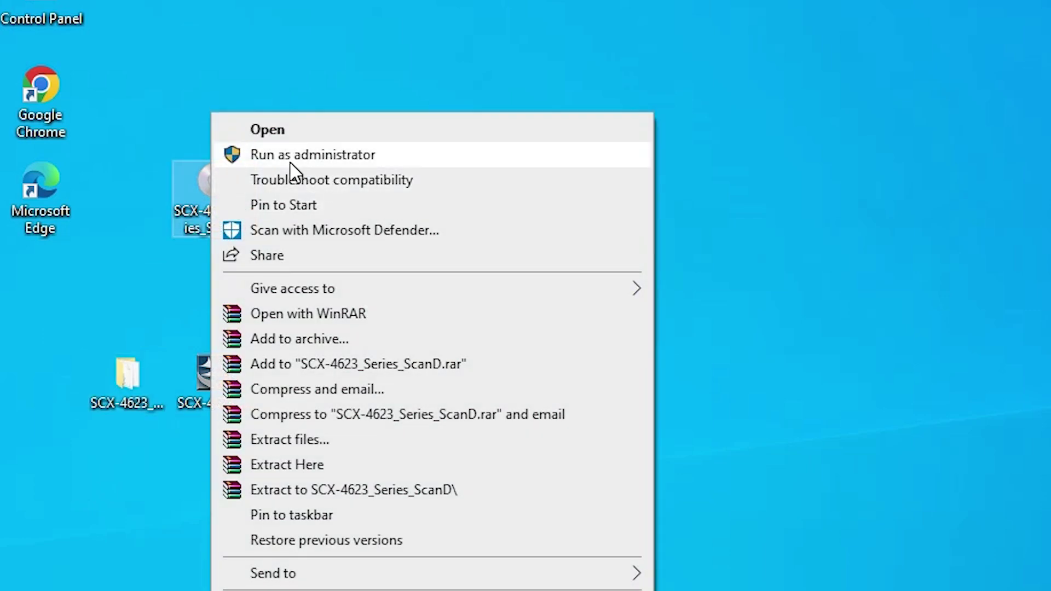
pyautogui.click(312, 155)
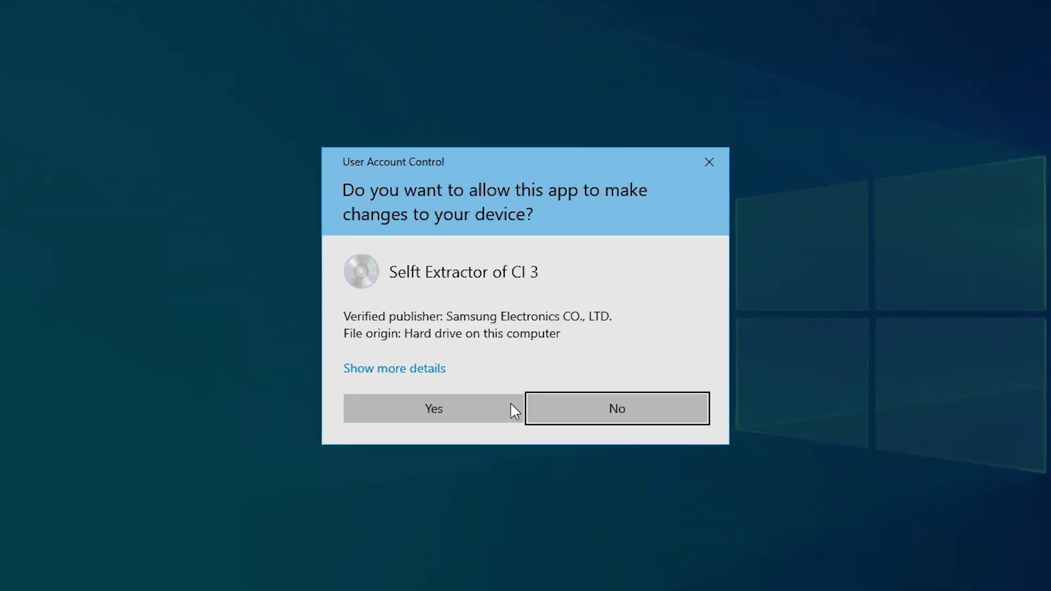
pyautogui.click(500, 418)
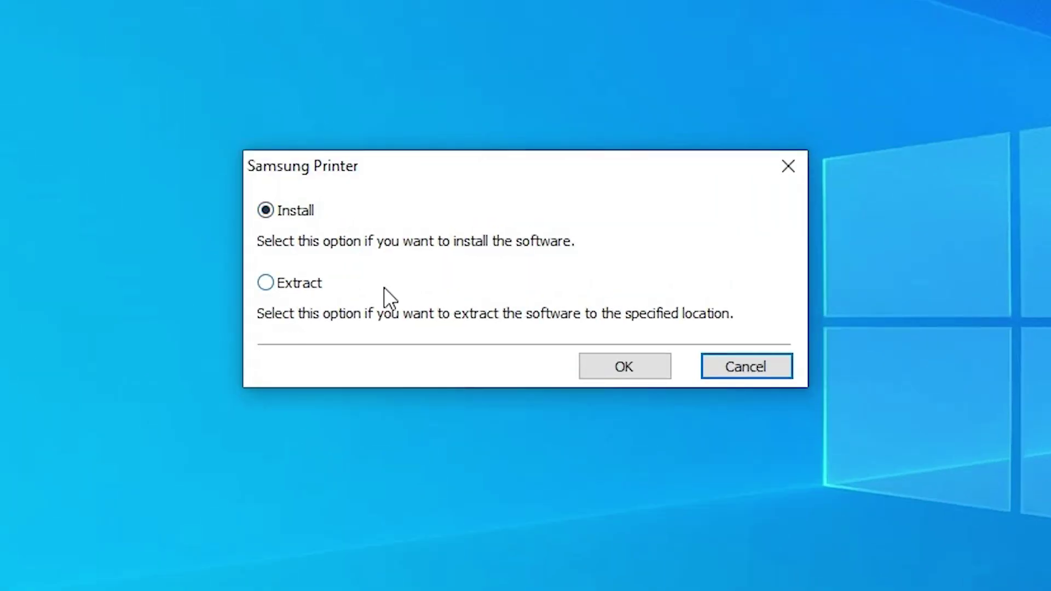
pyautogui.click(618, 366)
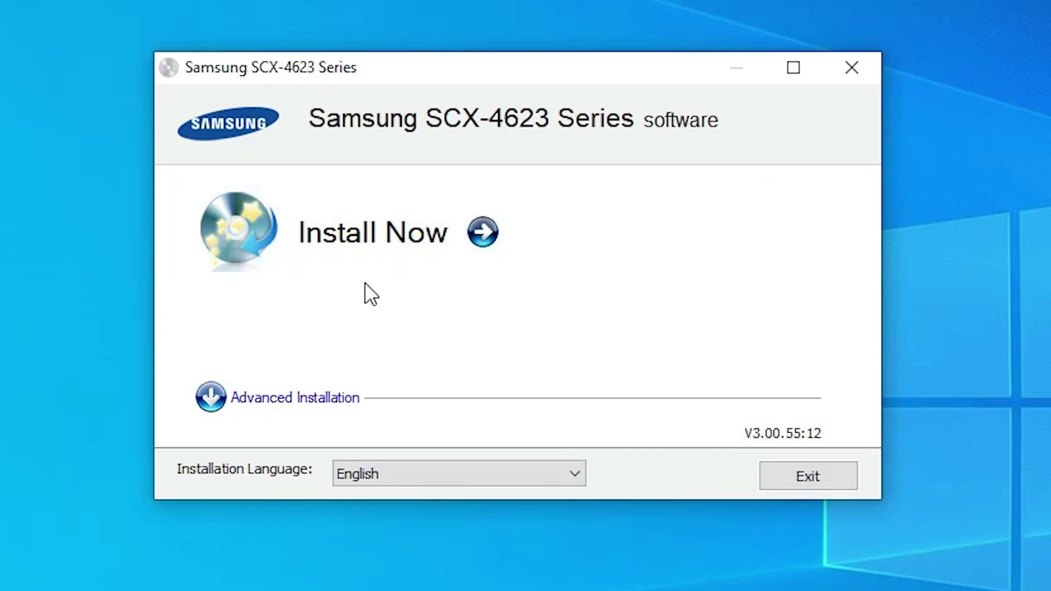
# Install the SCX-4623 scan software, accepting the licence and choosing No for sending printer information.
pyautogui.click(378, 246)
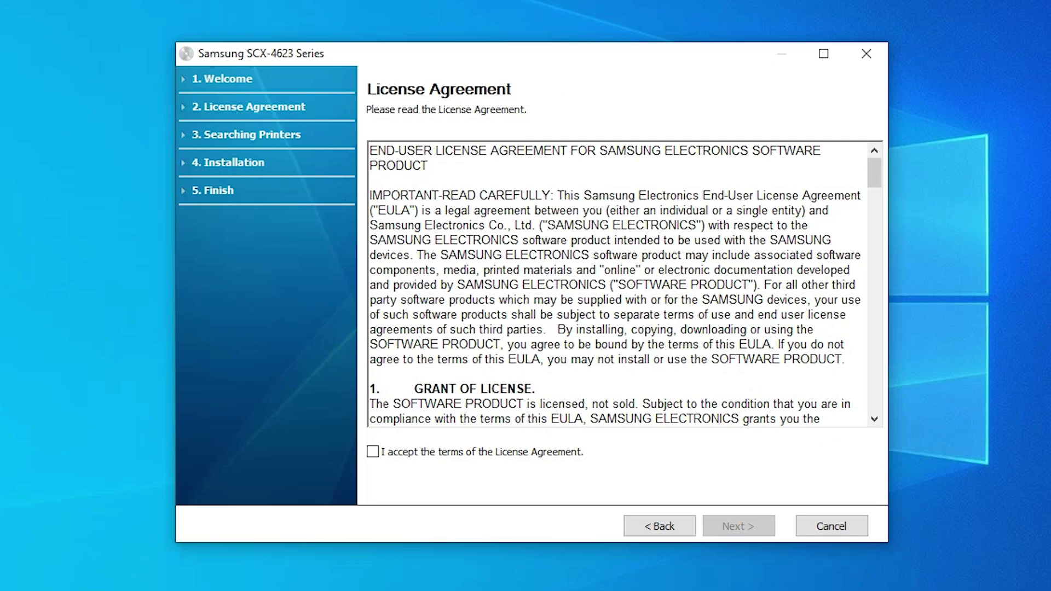
pyautogui.click(432, 457)
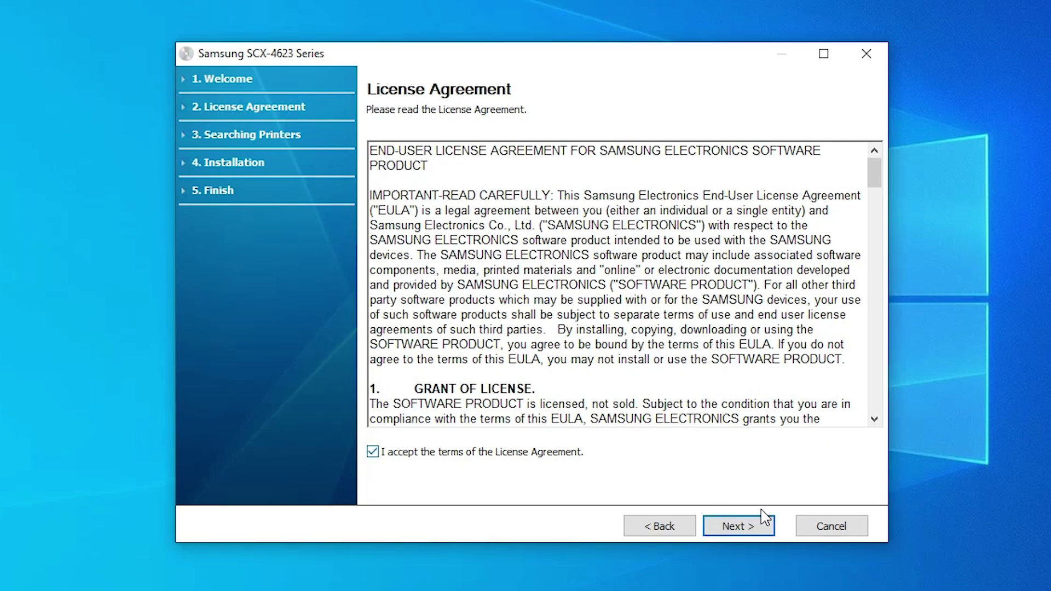
pyautogui.click(737, 526)
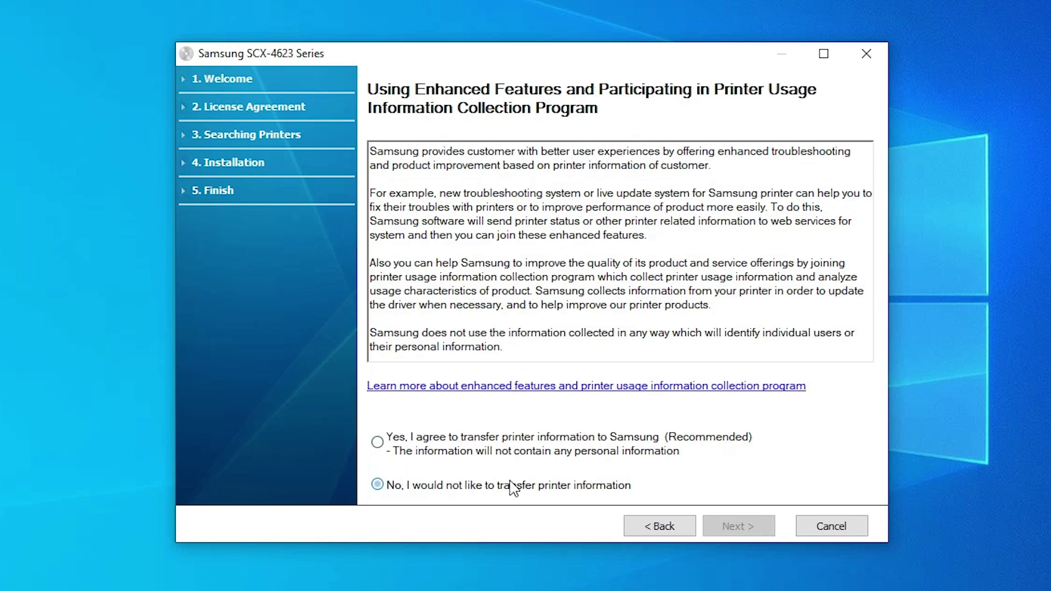
pyautogui.click(406, 486)
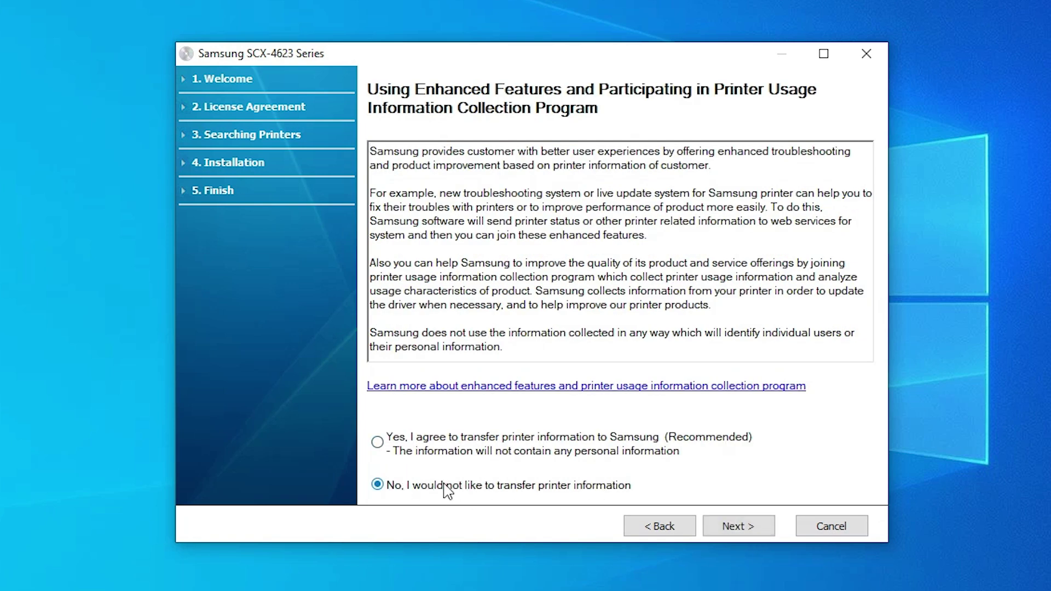
pyautogui.click(748, 535)
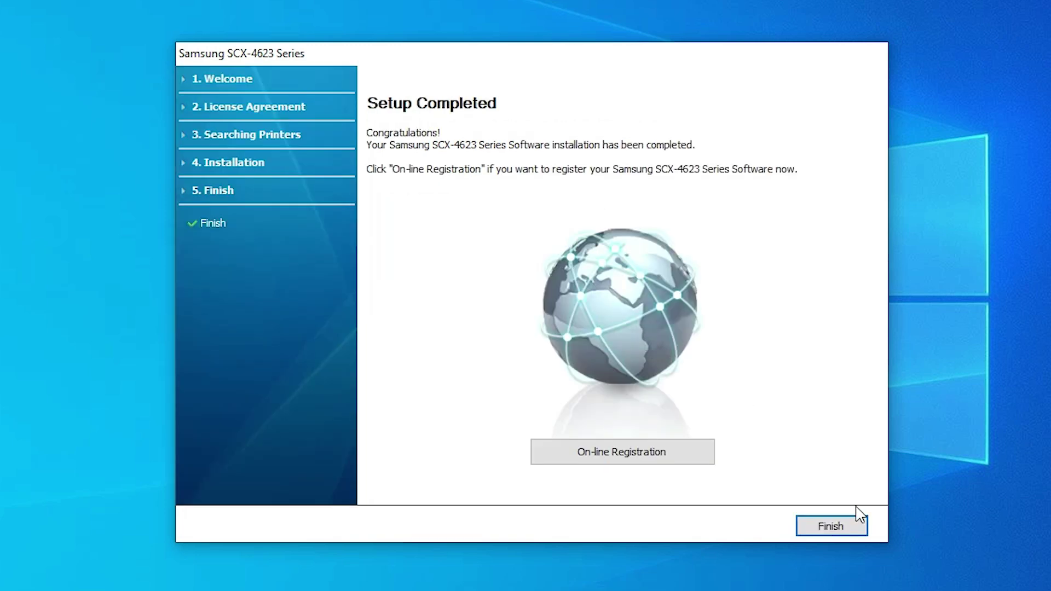
pyautogui.click(831, 526)
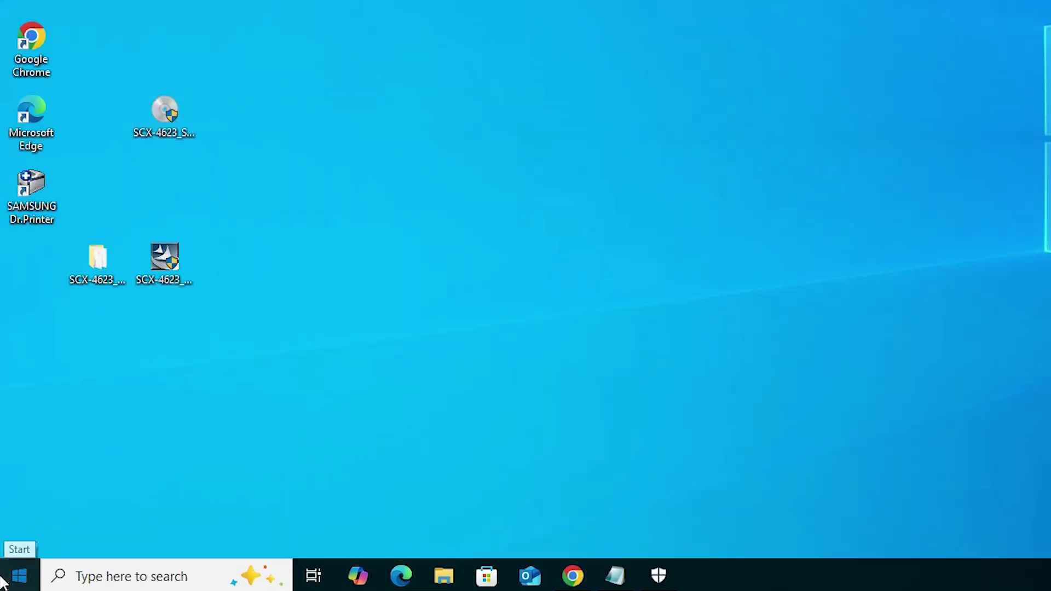
# Verify Samsung SCX-4623 FN appears next to Samsung ML-2160 in Printers & scanners, then close Settings.
pyautogui.click(9, 576)
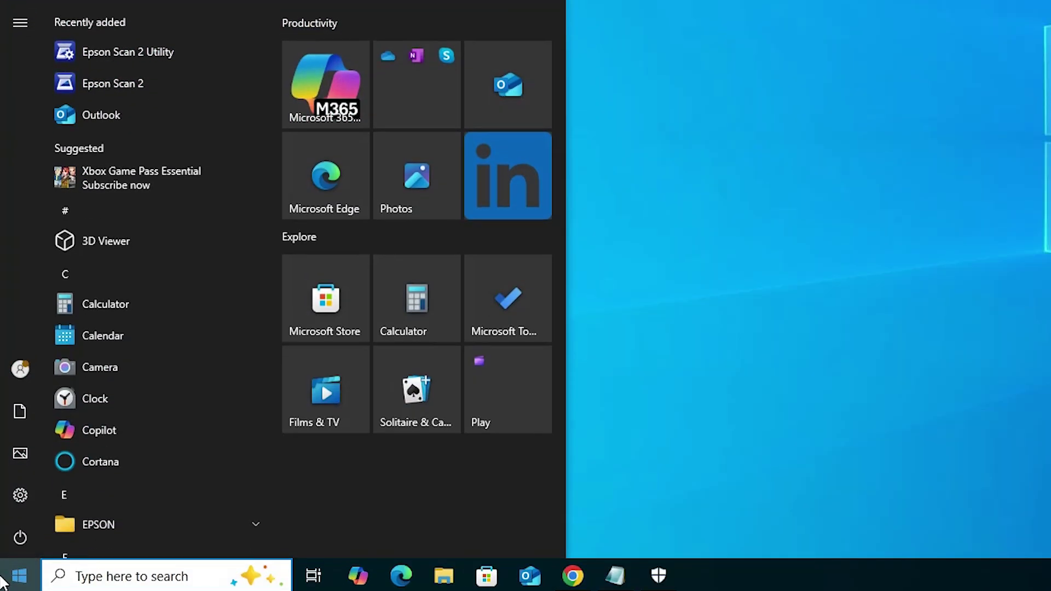
pyautogui.write('pr')
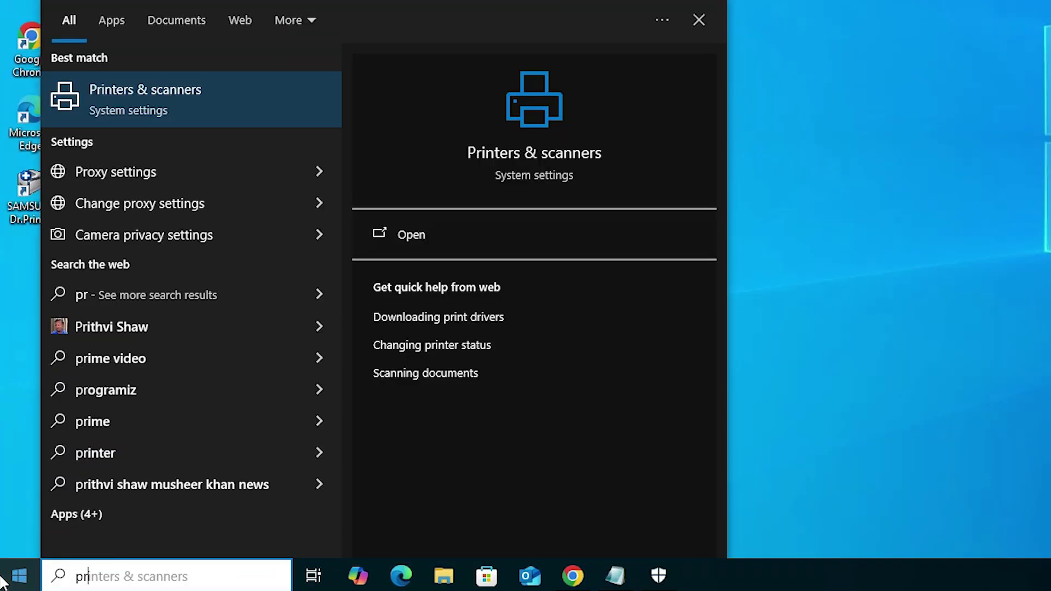
pyautogui.click(138, 92)
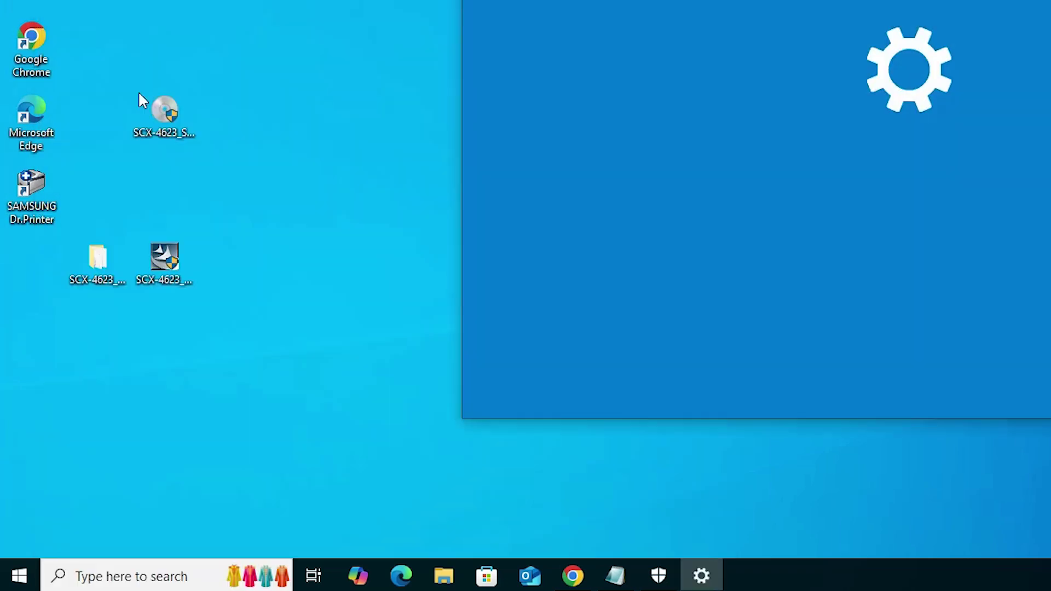
pyautogui.scroll(-2, 620, 443)
pyautogui.scroll(-4, 629, 399)
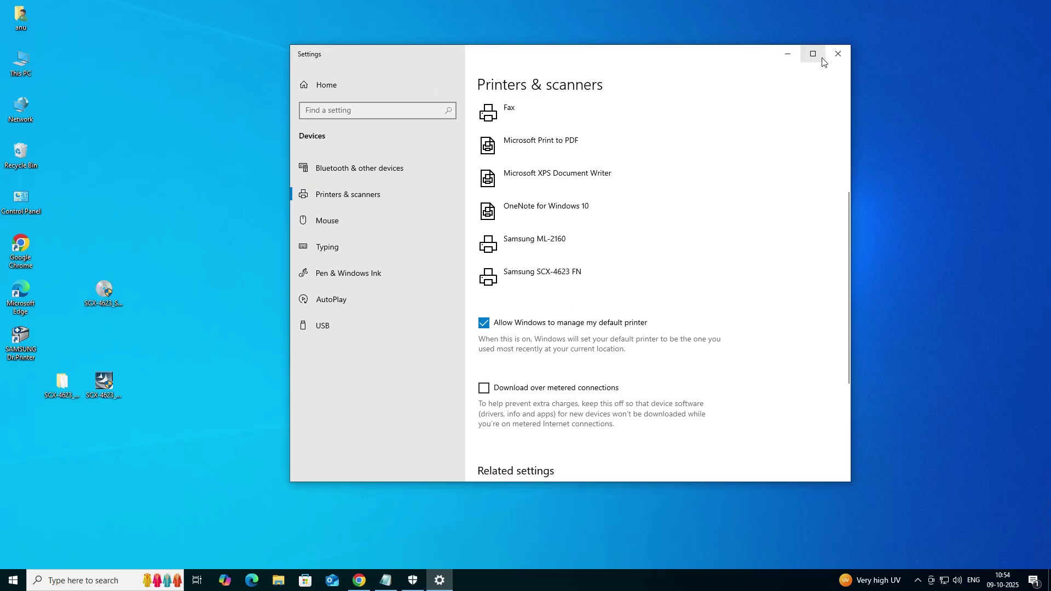
pyautogui.click(956, 25)
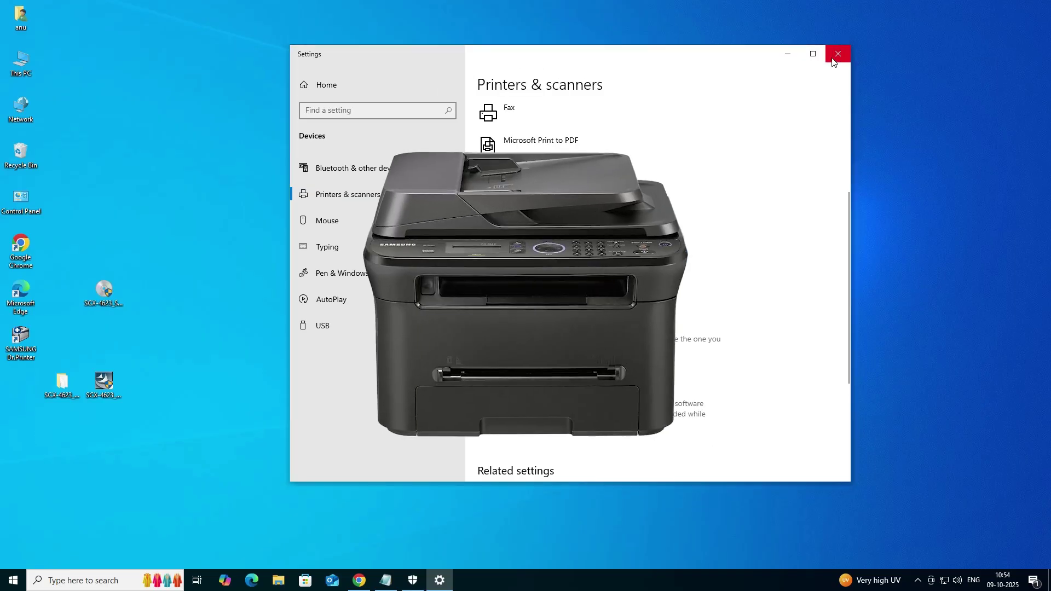